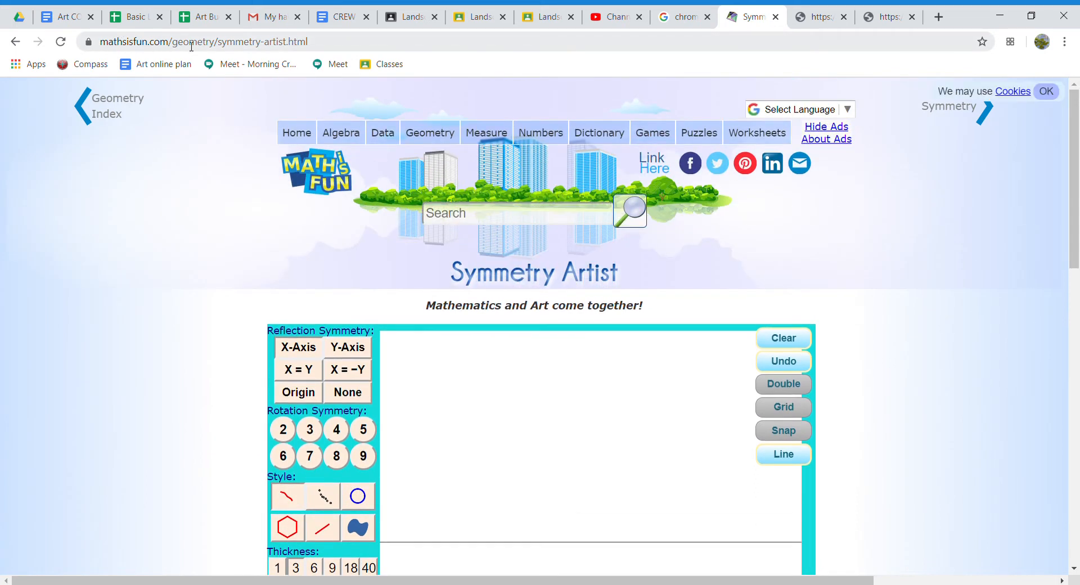
Draw freehand curves above and across the X-axis with X-axis reflection, and clear the canvas
left_click_drag(1076, 194, 1065, 285)
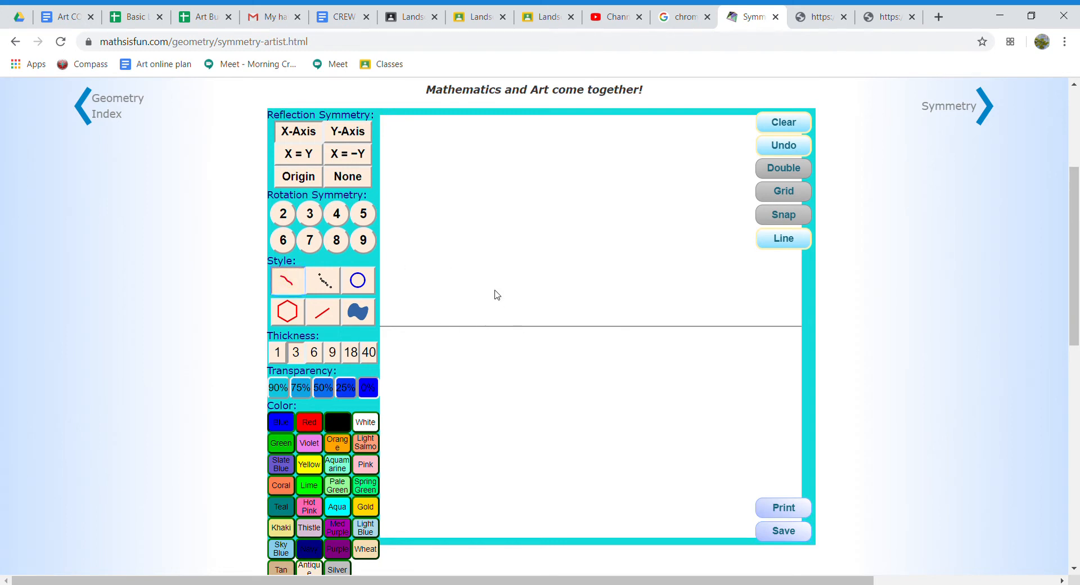
mouse_move(500, 292)
left_mouse_down()
mouse_move(566, 256)
mouse_move(601, 304)
mouse_move(629, 255)
mouse_move(669, 270)
left_mouse_up()
left_click_drag(682, 281, 704, 302)
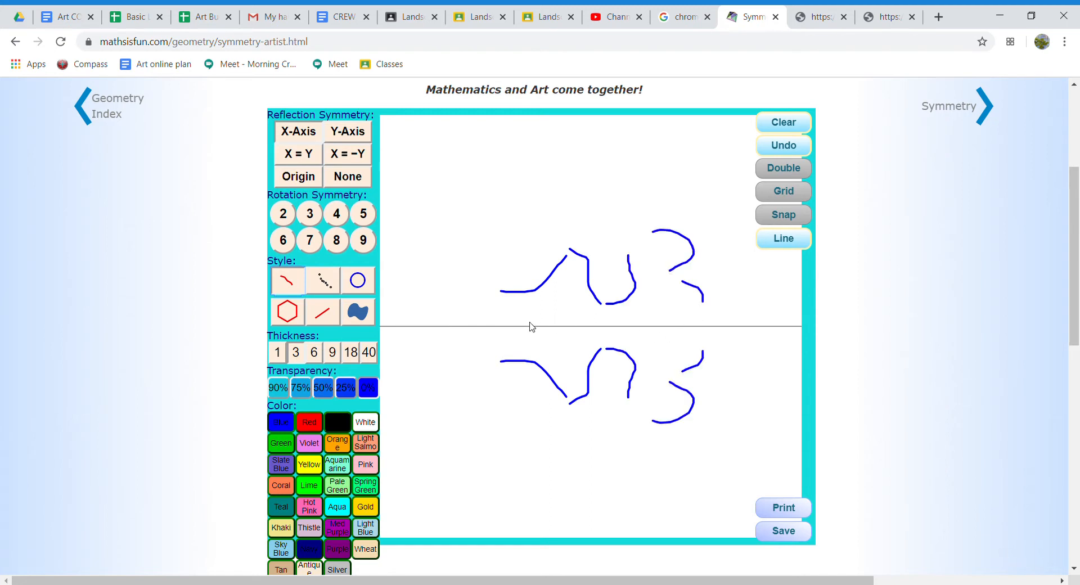
left_click(59, 47)
mouse_move(439, 273)
left_mouse_down()
mouse_move(500, 242)
mouse_move(551, 251)
mouse_move(560, 290)
mouse_move(592, 282)
mouse_move(580, 226)
mouse_move(601, 226)
mouse_move(613, 290)
mouse_move(644, 275)
mouse_move(634, 247)
mouse_move(659, 246)
mouse_move(649, 307)
mouse_move(624, 316)
mouse_move(528, 305)
mouse_move(505, 328)
mouse_move(554, 319)
mouse_move(669, 343)
mouse_move(712, 297)
mouse_move(721, 270)
mouse_move(710, 269)
mouse_move(730, 345)
left_mouse_up()
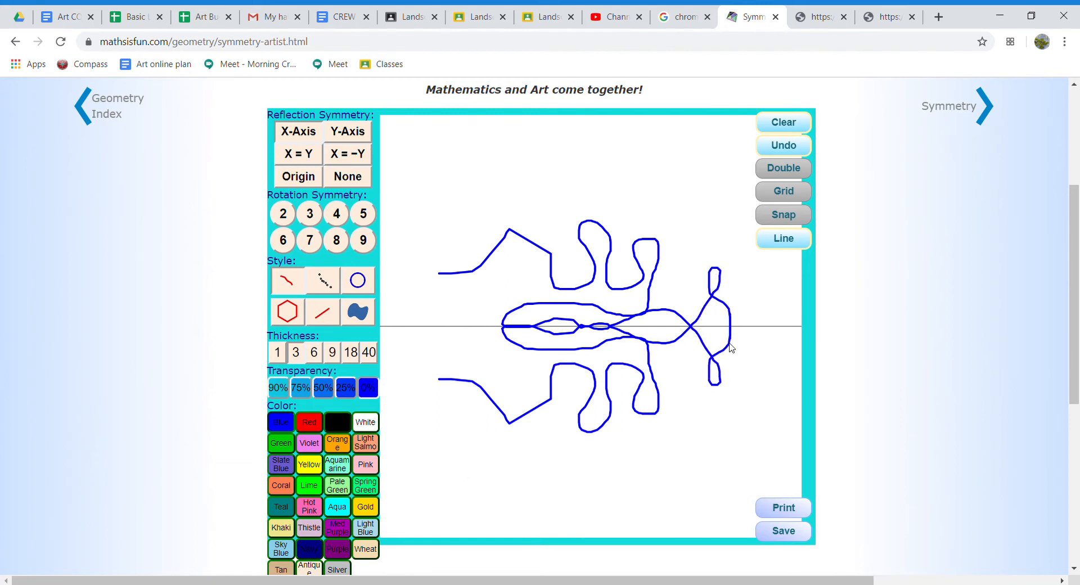
left_click(787, 127)
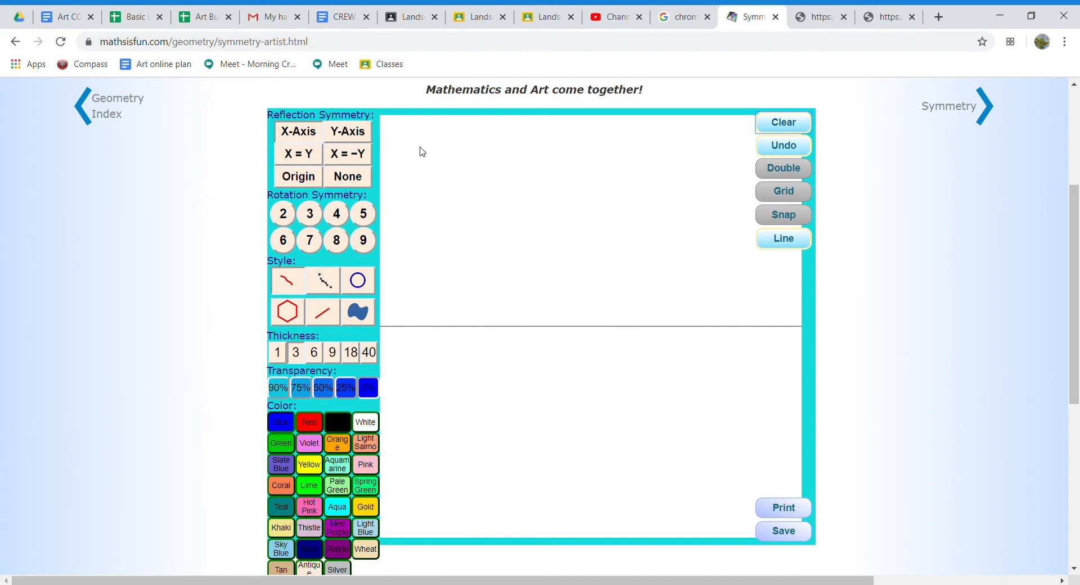
Draw circles of different sizes with Y-axis reflection, redoing the largest one lower and smaller, and clear the canvas
left_click(361, 133)
left_click(357, 280)
mouse_move(434, 170)
left_mouse_down()
mouse_move(485, 217)
mouse_move(471, 202)
left_mouse_up()
left_click_drag(485, 233, 518, 288)
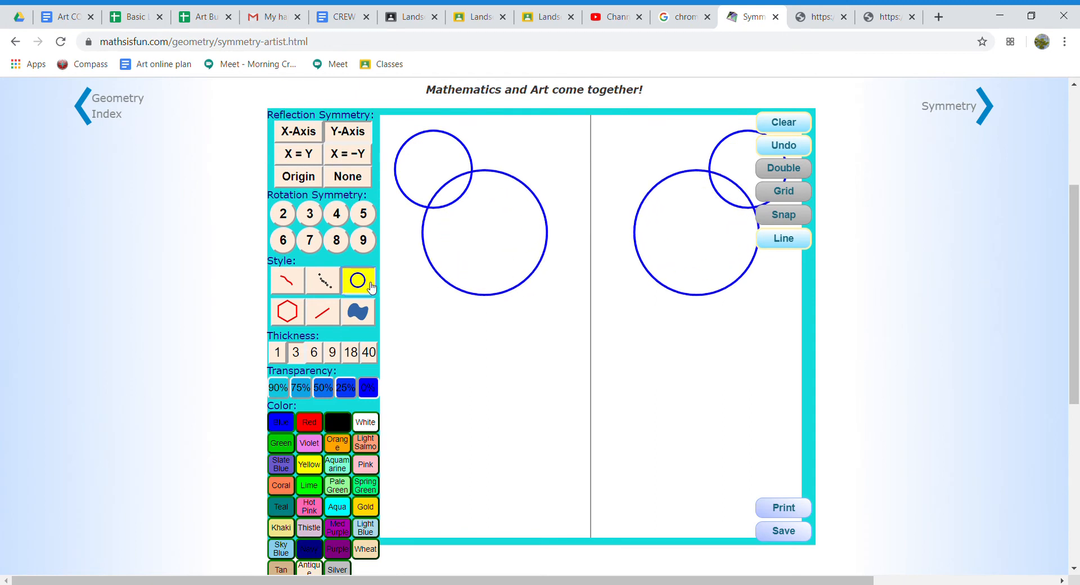
left_click_drag(466, 321, 634, 391)
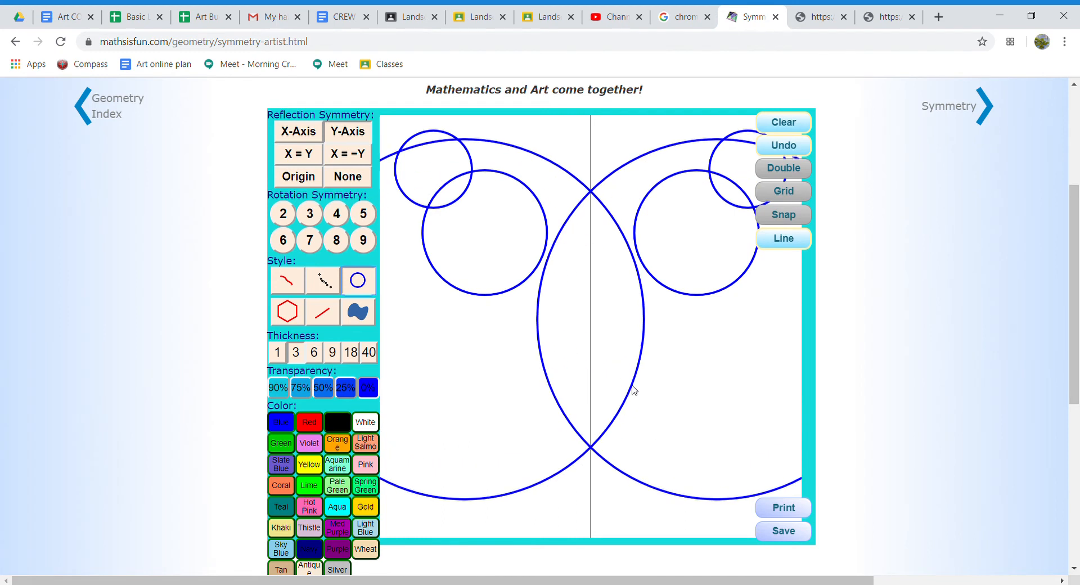
left_click(792, 145)
left_click_drag(522, 437, 440, 375)
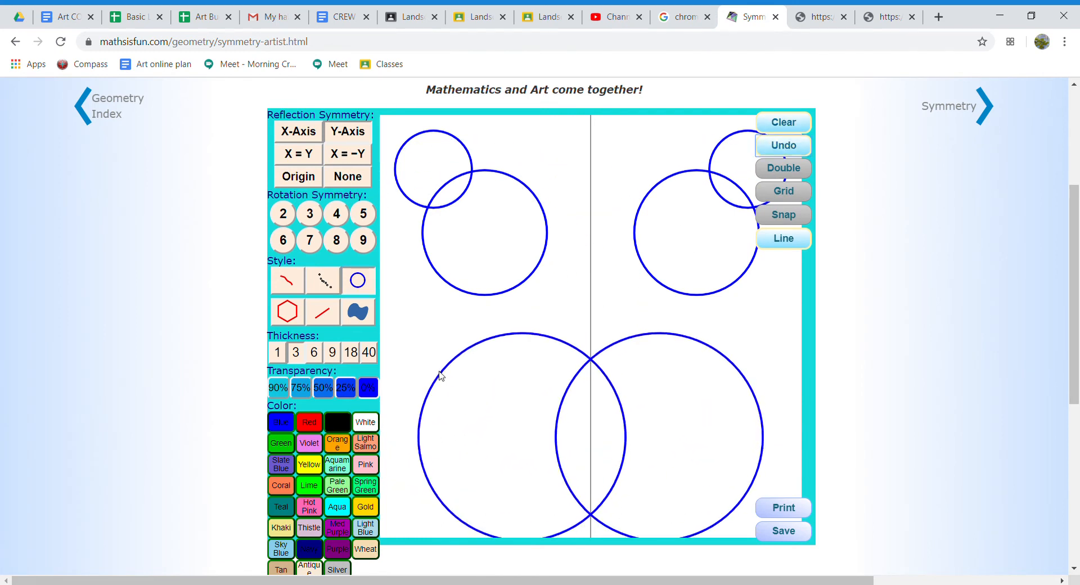
left_click(784, 121)
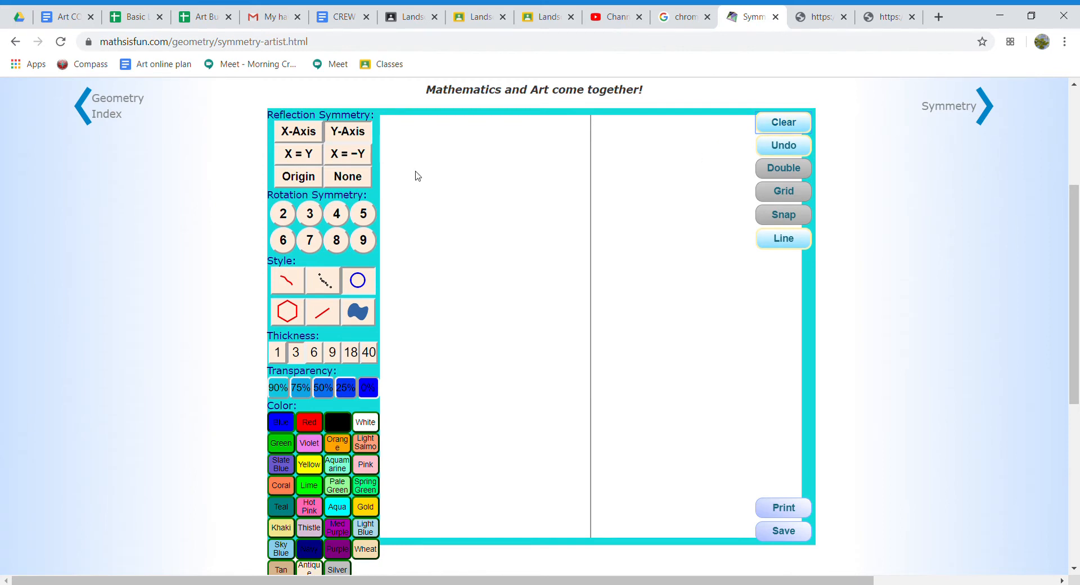
Draw two circles mirrored across the Y-axis and more circles mirrored across the X-axis, and clear the canvas
left_click_drag(426, 169, 488, 229)
mouse_move(535, 334)
left_mouse_down()
mouse_move(509, 379)
mouse_move(460, 394)
left_mouse_up()
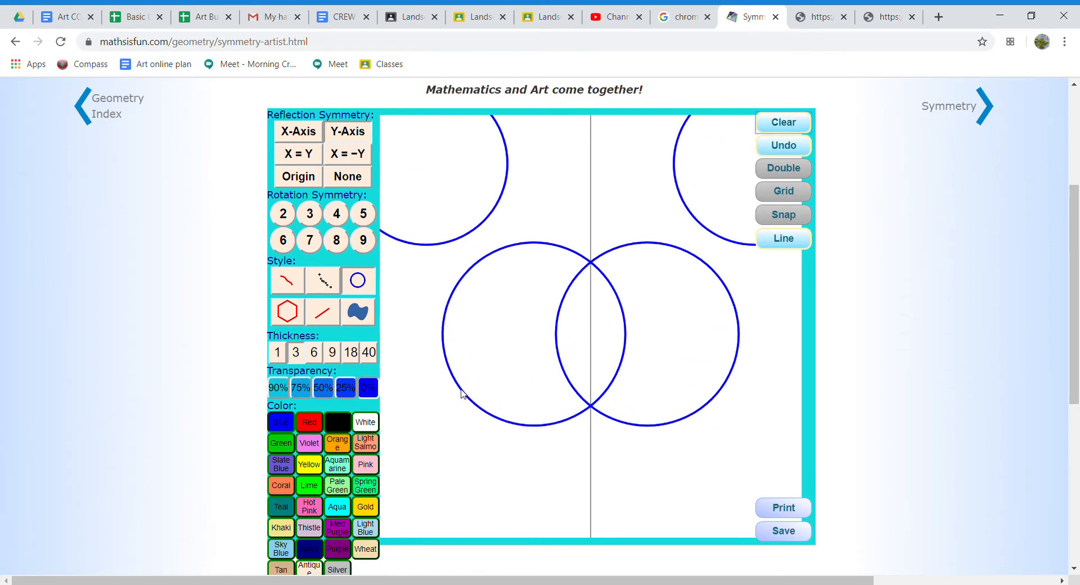
left_click(323, 142)
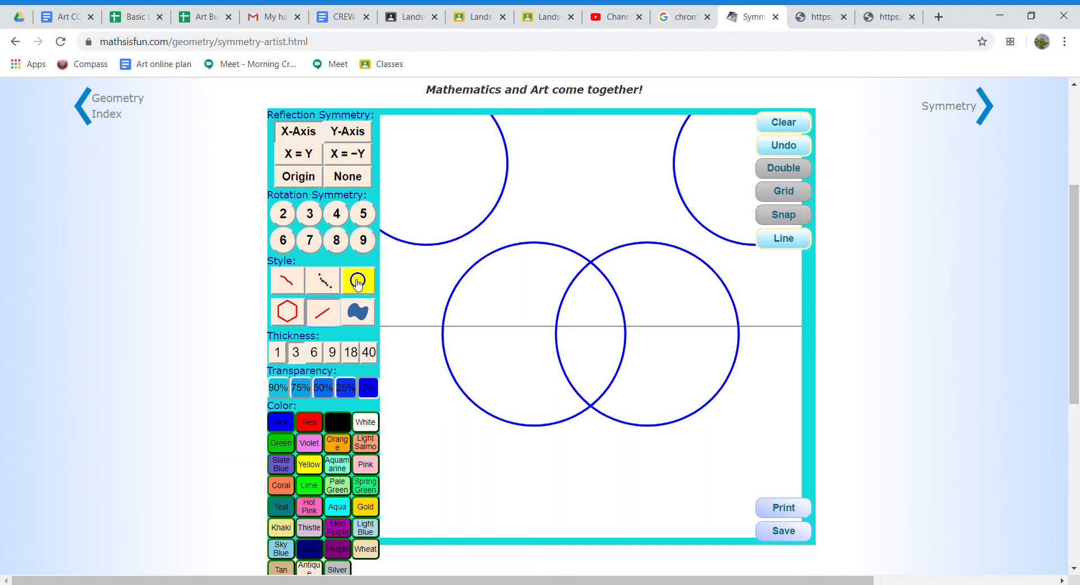
left_click_drag(576, 170, 604, 211)
left_click_drag(428, 229, 465, 241)
left_click_drag(683, 313, 702, 344)
left_click(779, 123)
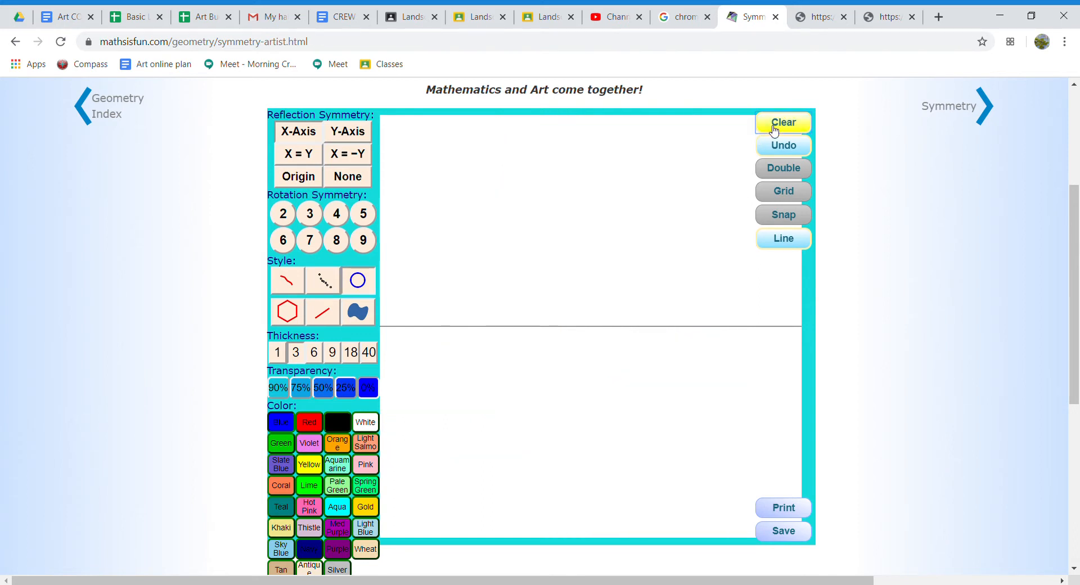
Preview the X = Y reflection, and draw connected straight lines with X = −Y reflection
left_click(316, 163)
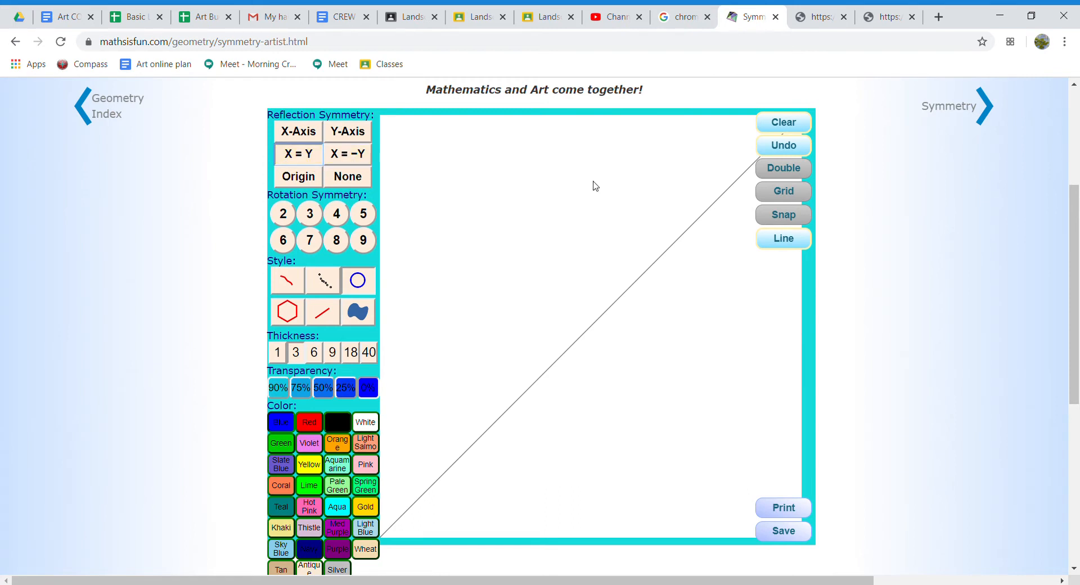
left_click(349, 162)
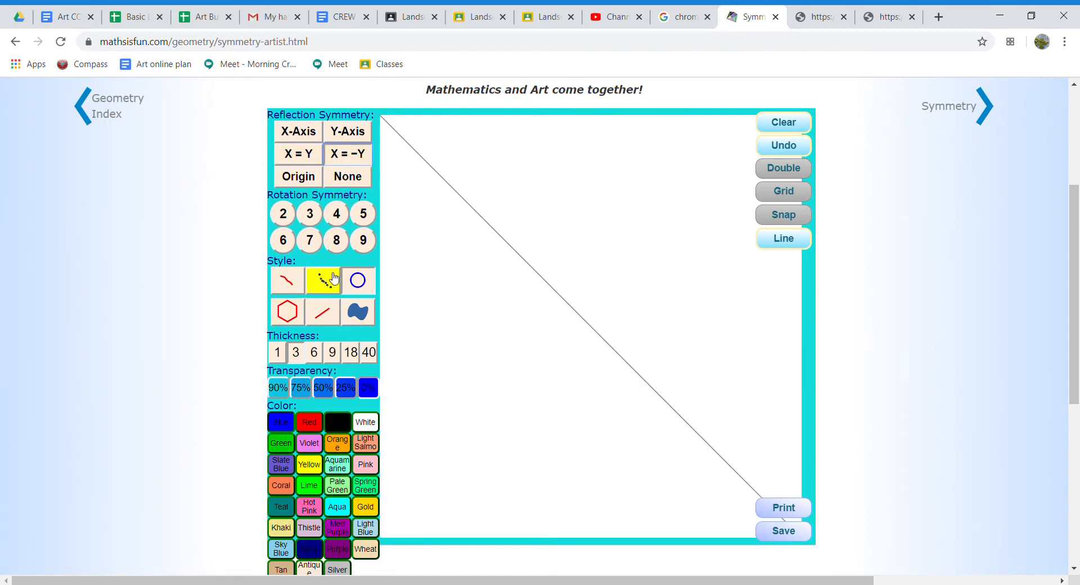
left_click(286, 312)
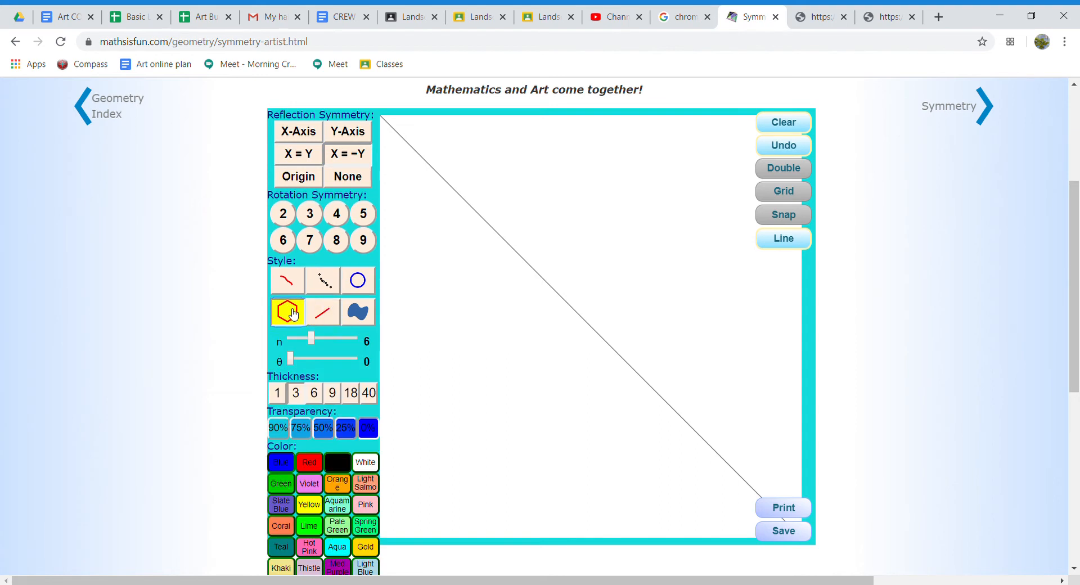
left_click(322, 313)
mouse_move(544, 195)
left_mouse_down()
mouse_move(708, 211)
mouse_move(618, 325)
mouse_move(466, 234)
mouse_move(607, 340)
mouse_move(674, 333)
mouse_move(555, 429)
mouse_move(491, 430)
mouse_move(475, 444)
left_mouse_up()
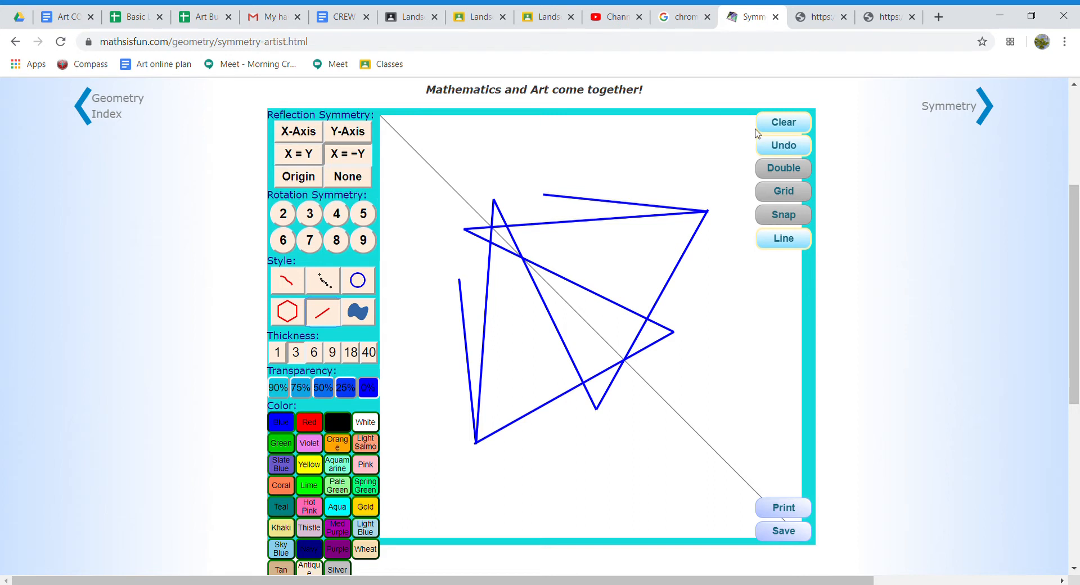
Switch to Origin reflection, replace the old drawing with connected straight lines around the centre, and clear the canvas
left_click(298, 176)
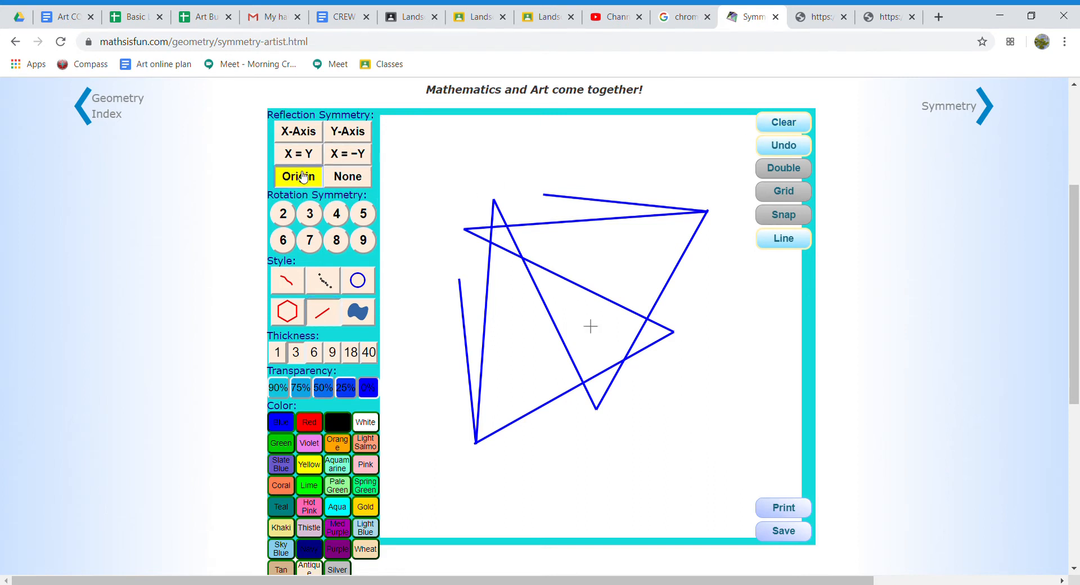
left_click(781, 146)
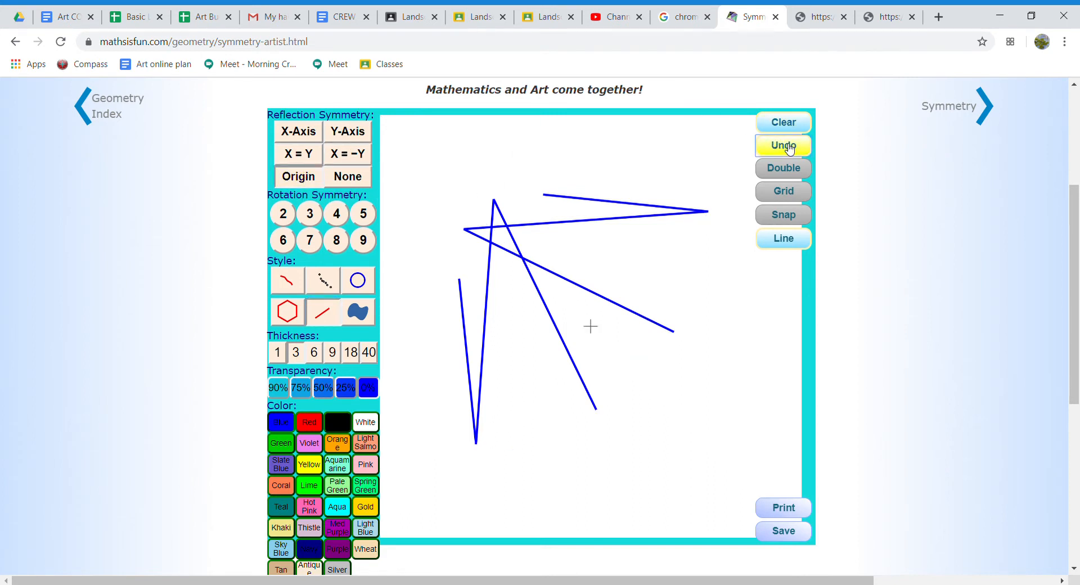
left_click(786, 131)
mouse_move(495, 217)
left_mouse_down()
mouse_move(596, 230)
mouse_move(596, 243)
mouse_move(483, 335)
mouse_move(481, 363)
mouse_move(504, 393)
left_mouse_up()
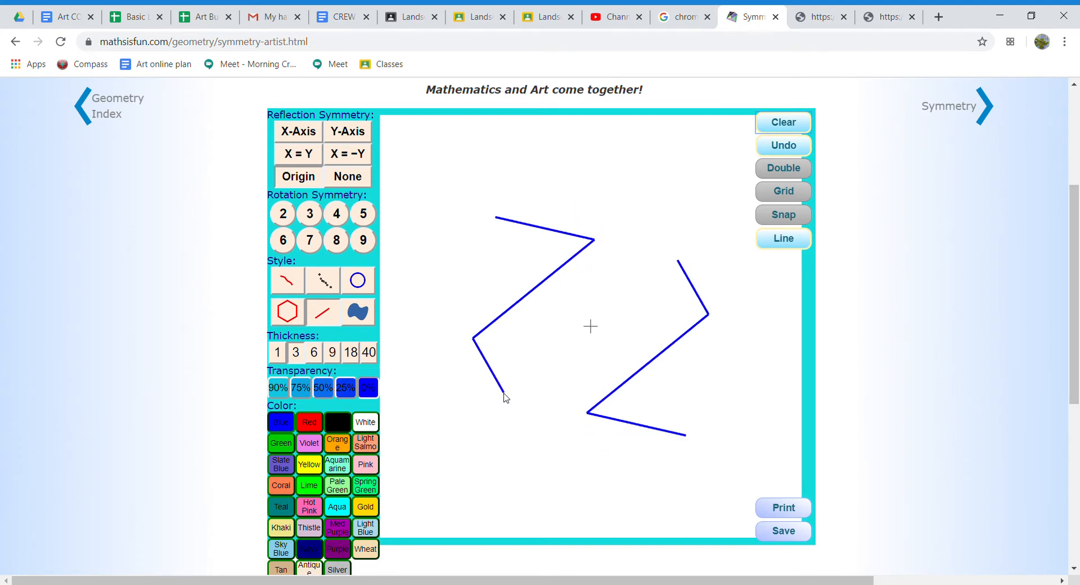
mouse_move(569, 343)
left_mouse_down()
mouse_move(654, 340)
mouse_move(656, 327)
mouse_move(585, 168)
mouse_move(458, 176)
mouse_move(610, 313)
mouse_move(724, 287)
mouse_move(680, 262)
mouse_move(709, 397)
mouse_move(686, 442)
mouse_move(649, 341)
left_mouse_up()
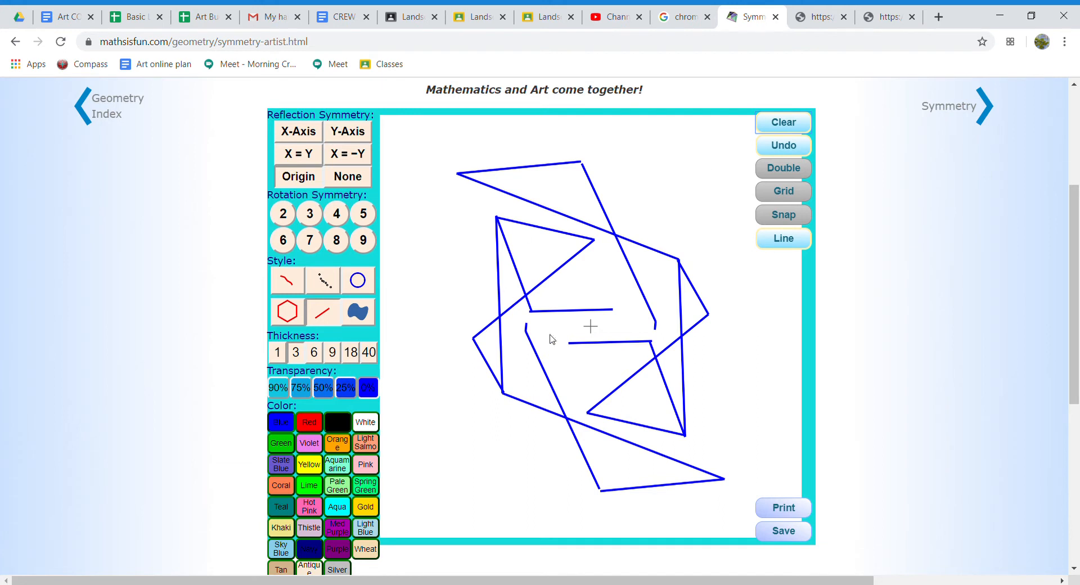
left_click(768, 121)
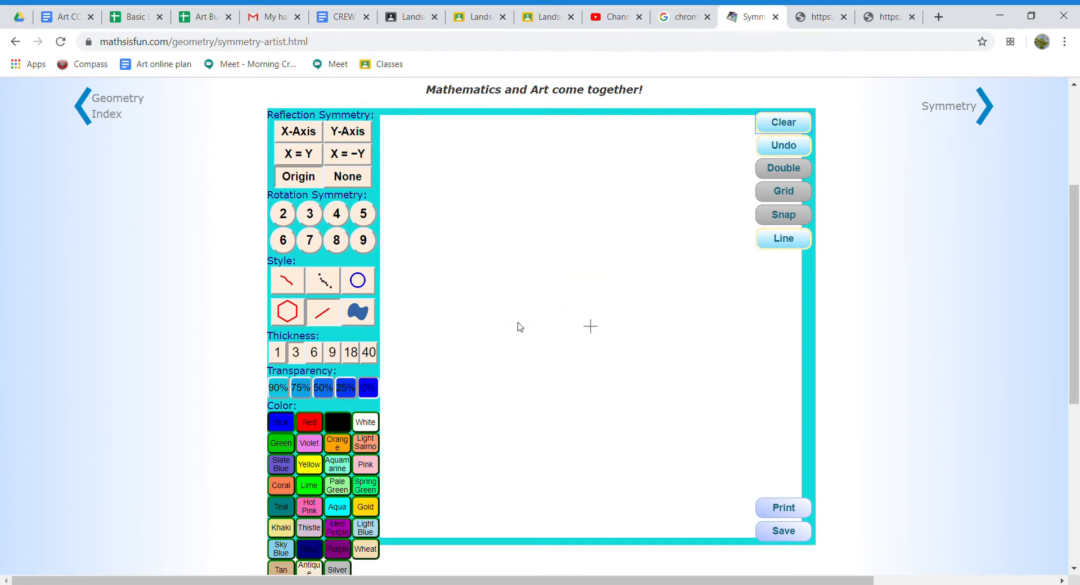
Draw a winding freehand curve reflected through the origin, and clear the canvas
left_click(309, 137)
mouse_move(455, 251)
left_mouse_down()
mouse_move(514, 218)
mouse_move(550, 269)
mouse_move(503, 309)
mouse_move(579, 329)
mouse_move(577, 300)
mouse_move(611, 280)
left_mouse_up()
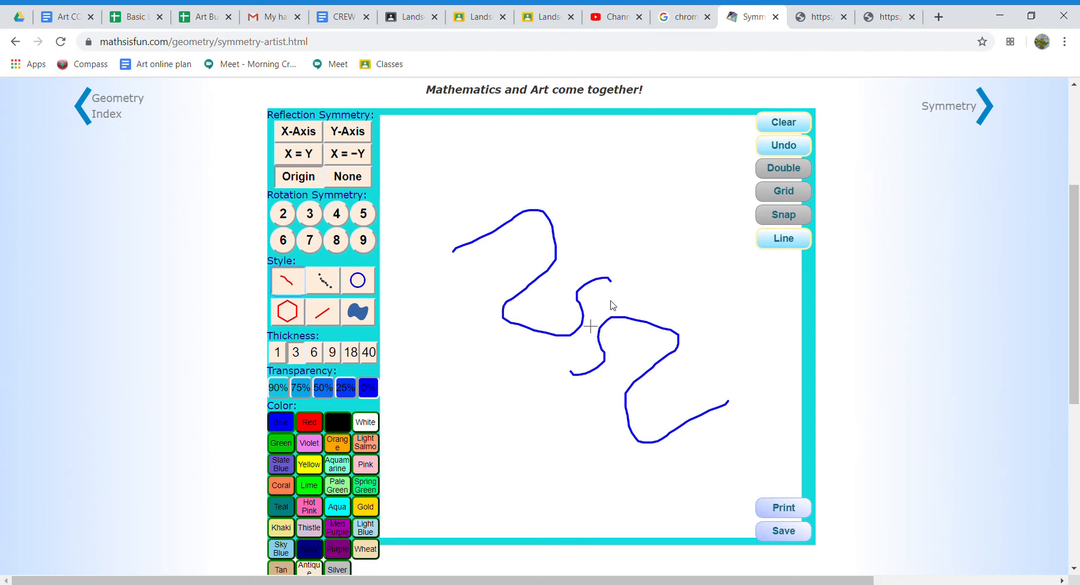
left_click(792, 132)
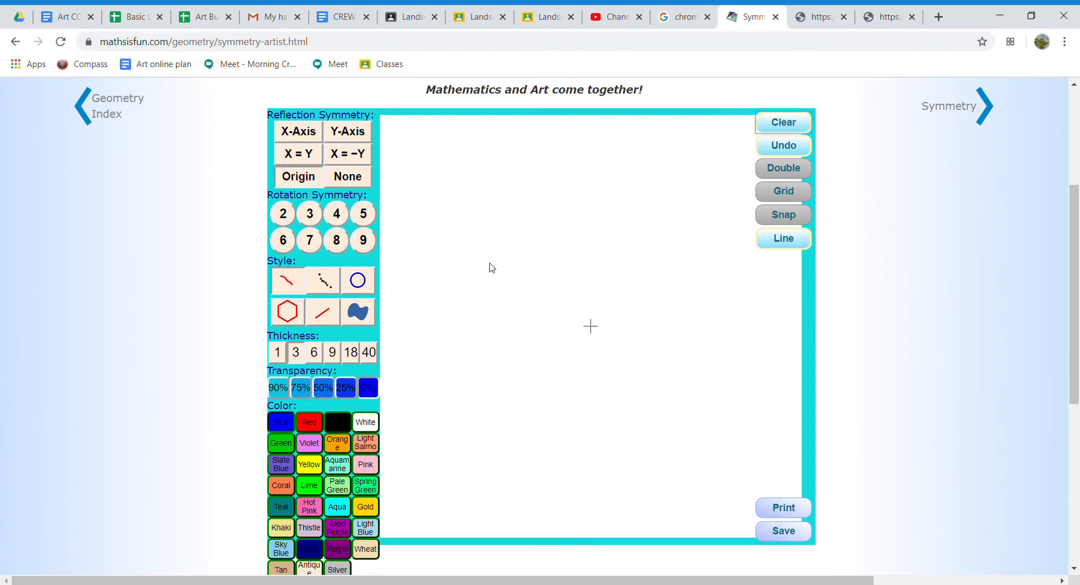
Draw a small and a large overlapping circle plus a short, nearly horizontal line, all reflected through the origin
left_click(339, 285)
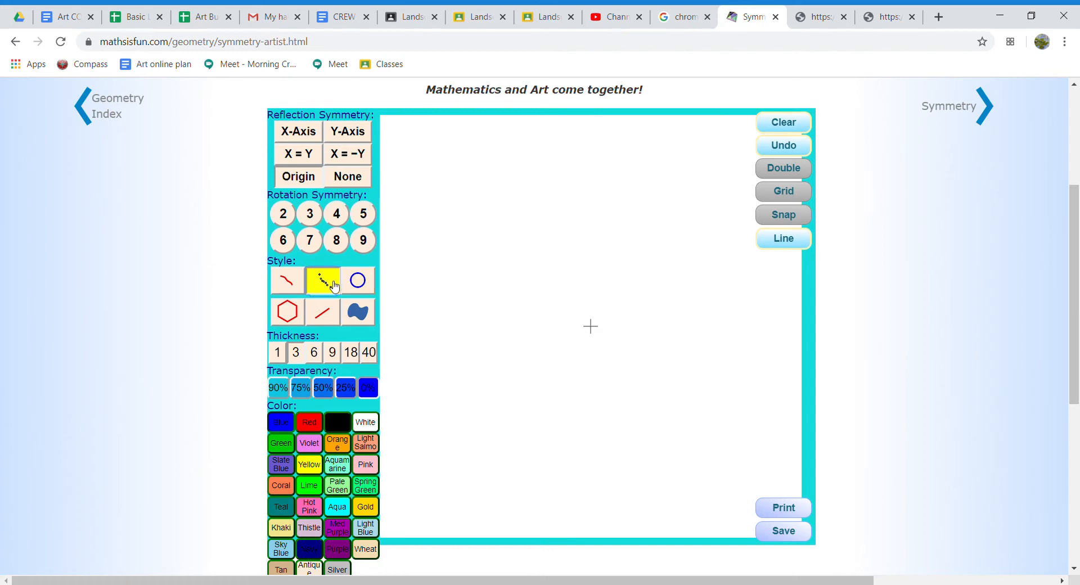
left_click(356, 284)
left_click_drag(498, 156, 521, 191)
left_click_drag(507, 260, 394, 315)
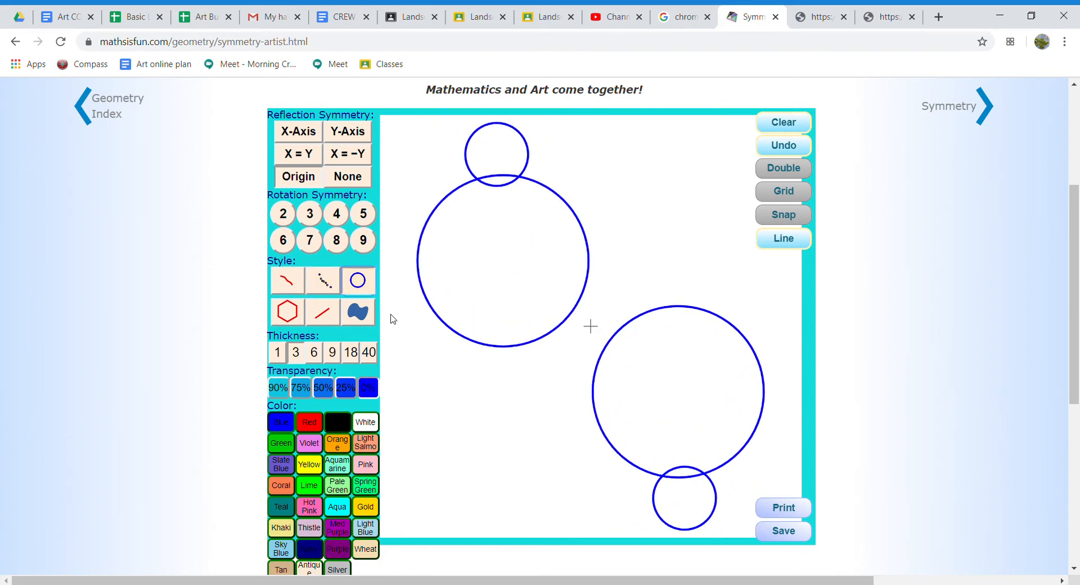
left_click(353, 325)
left_click_drag(539, 255, 650, 257)
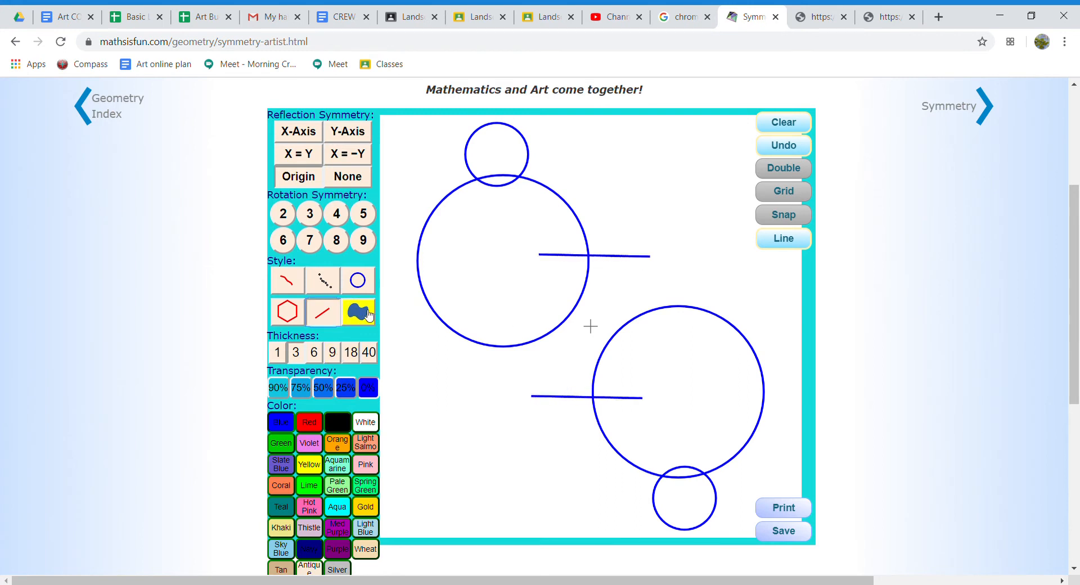
Fill the background and the large upper circle with blue, and undo both fills
left_click(467, 460)
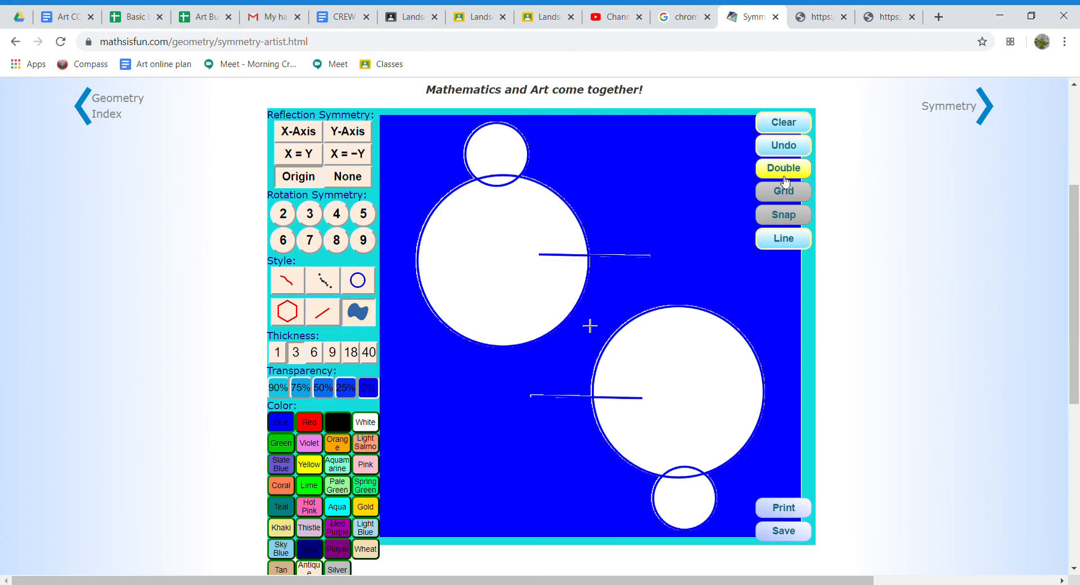
left_click(518, 225)
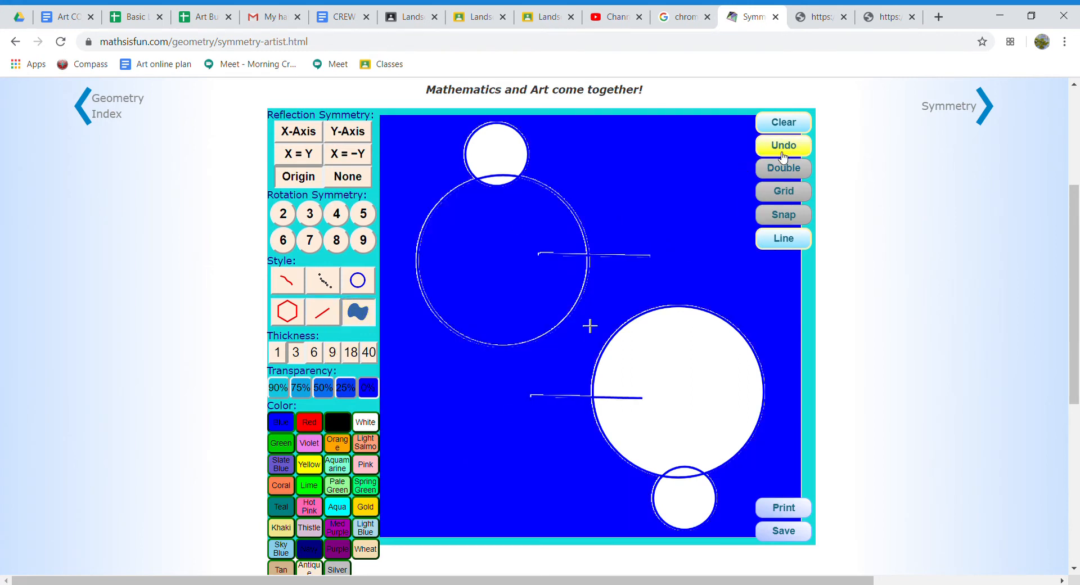
left_click(783, 151)
left_click(783, 152)
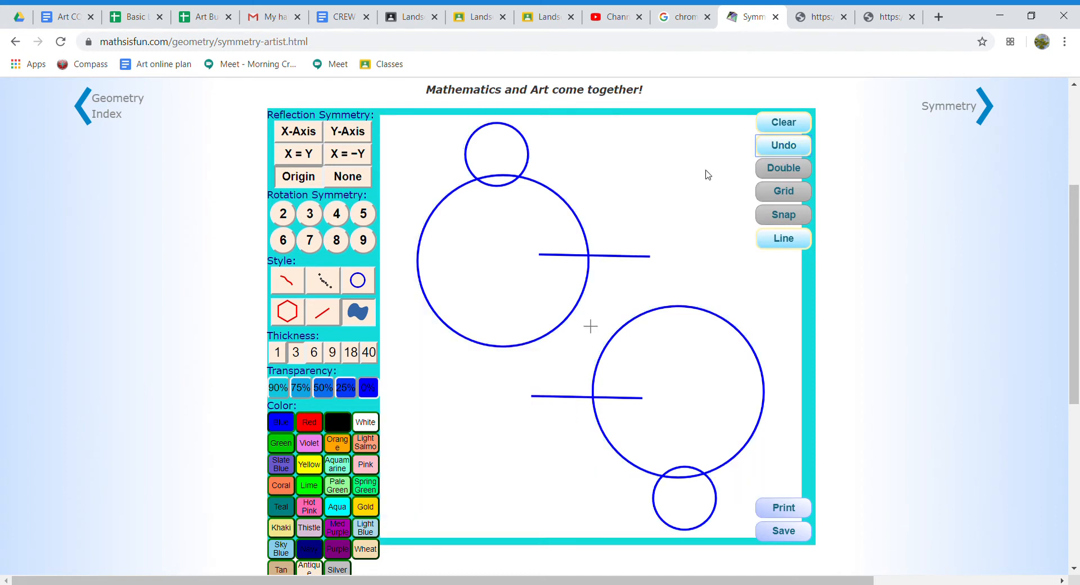
Choose the regular polygon style, draw a test polygon in the upper part of the canvas, and clear everything
left_click(299, 309)
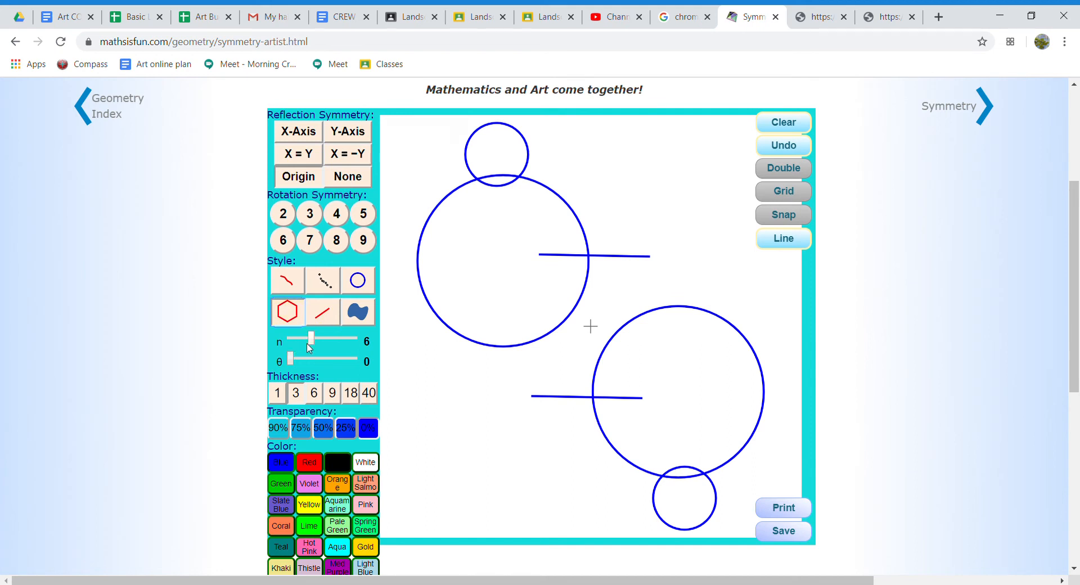
mouse_move(313, 344)
left_mouse_down()
mouse_move(340, 345)
mouse_move(316, 345)
left_mouse_up()
mouse_move(656, 171)
left_mouse_down()
mouse_move(670, 188)
mouse_move(697, 188)
mouse_move(652, 239)
left_mouse_up()
left_click(779, 122)
Draw a four-sided polygon and two five-sided polygons with Origin reflection, the larger pentagon near the centre
left_click_drag(314, 342, 303, 344)
left_click_drag(495, 234, 540, 273)
mouse_move(302, 341)
left_mouse_down()
mouse_move(292, 342)
mouse_move(352, 343)
mouse_move(307, 346)
left_mouse_up()
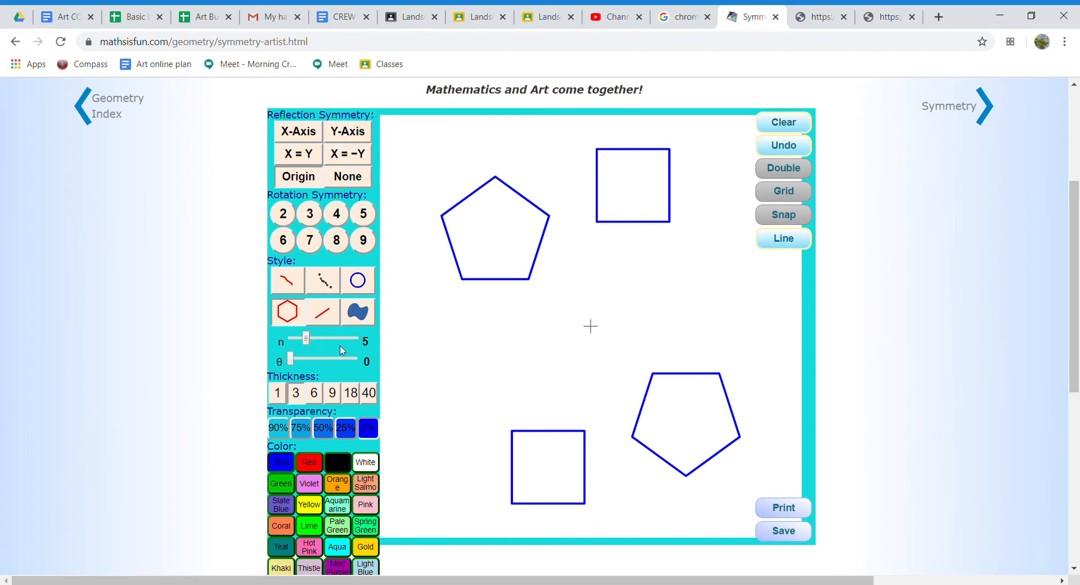
left_click_drag(587, 308, 638, 368)
Draw a three-sided polygon in the lower part of the canvas and set its rotation angle θ to 168
left_click_drag(300, 344, 295, 340)
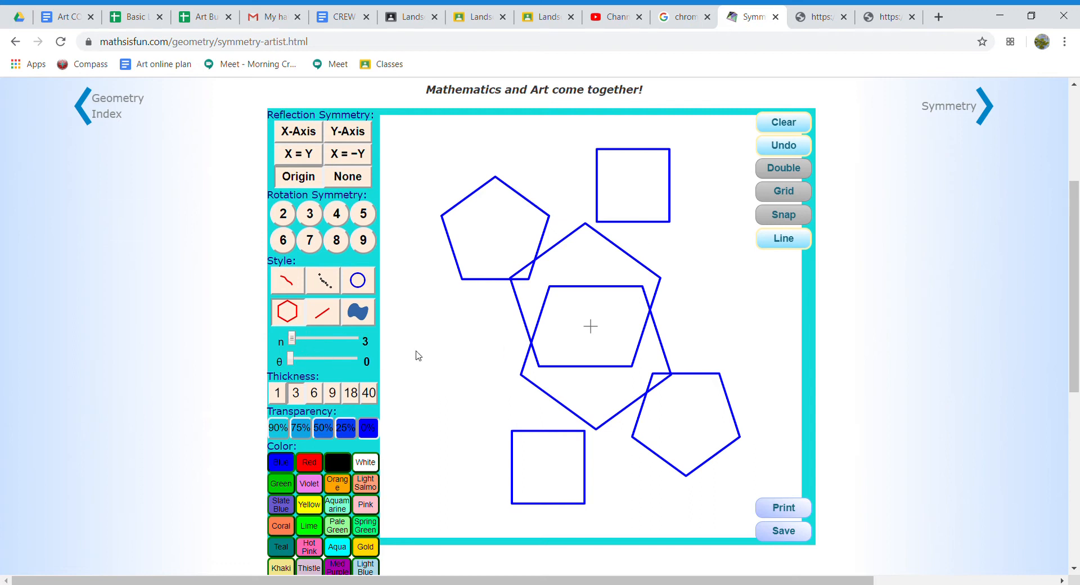
left_click_drag(458, 430, 483, 363)
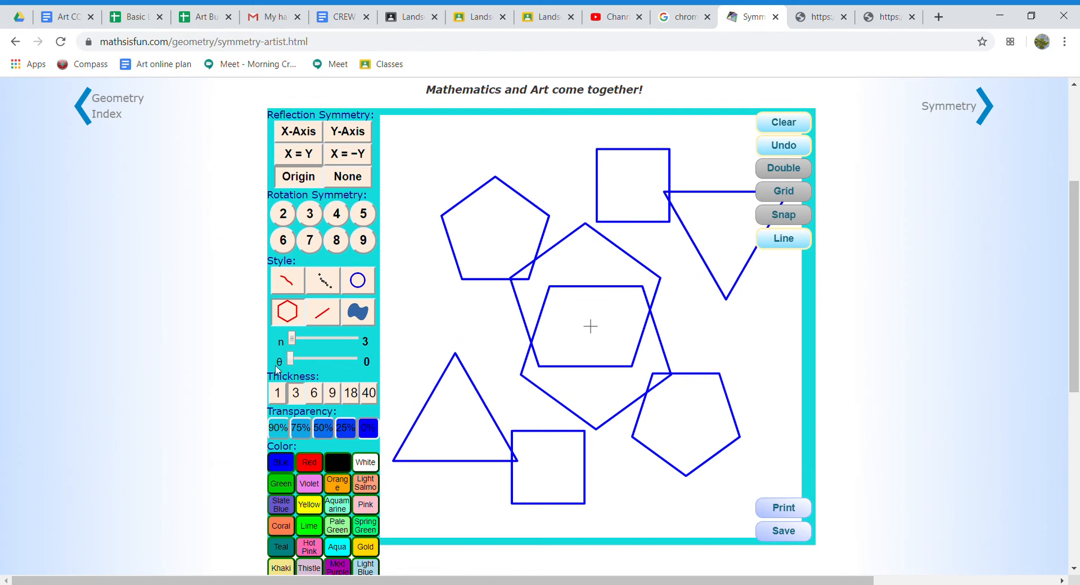
left_click_drag(292, 361, 346, 363)
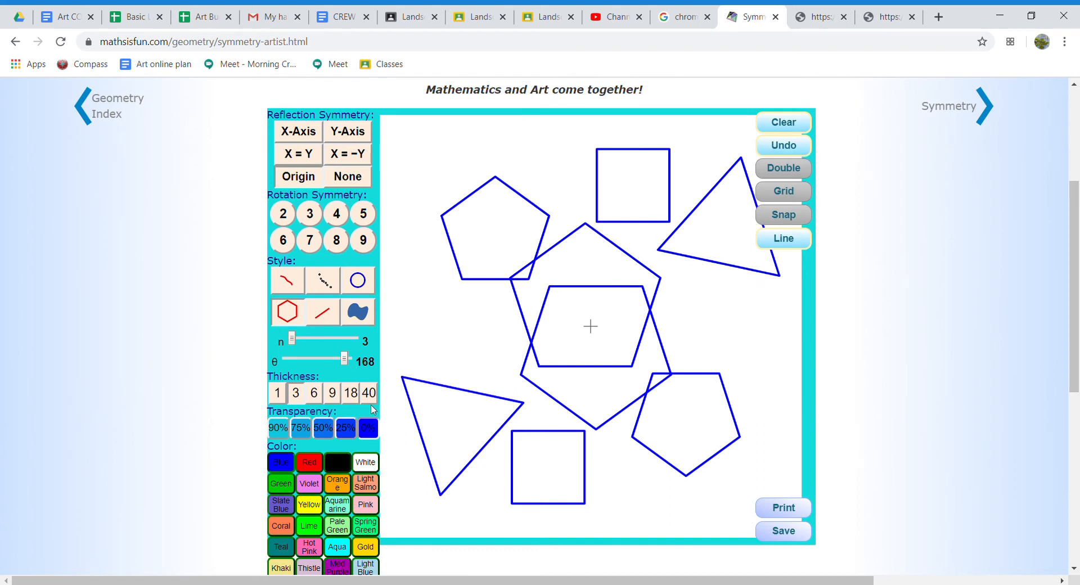
Draw a large polygon with thickness 1, change its number of sides to 6, and choose thickness 6
left_click(285, 399)
left_click_drag(494, 314, 494, 433)
left_click(323, 401)
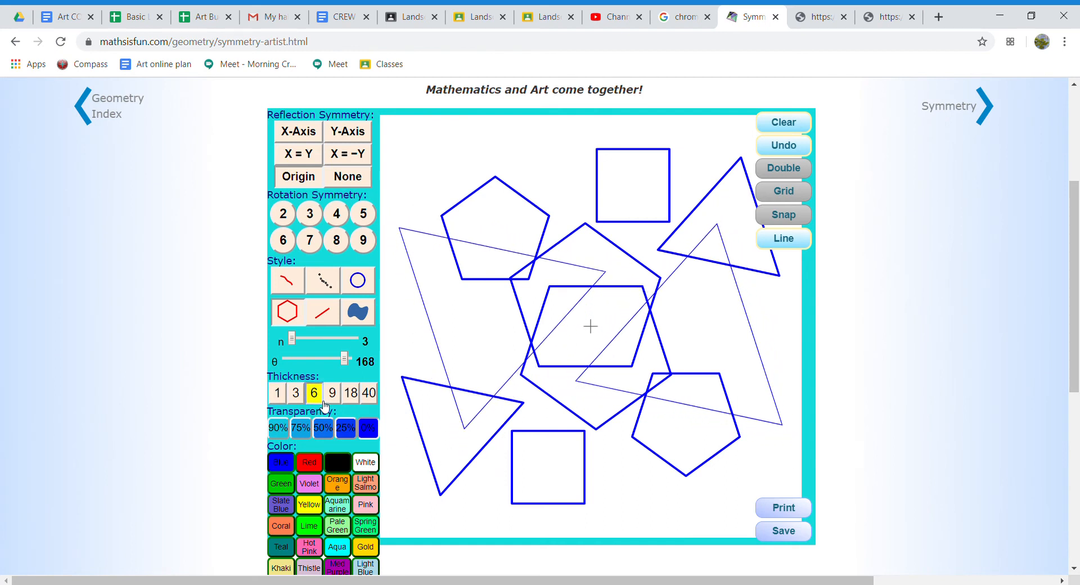
left_click(313, 340)
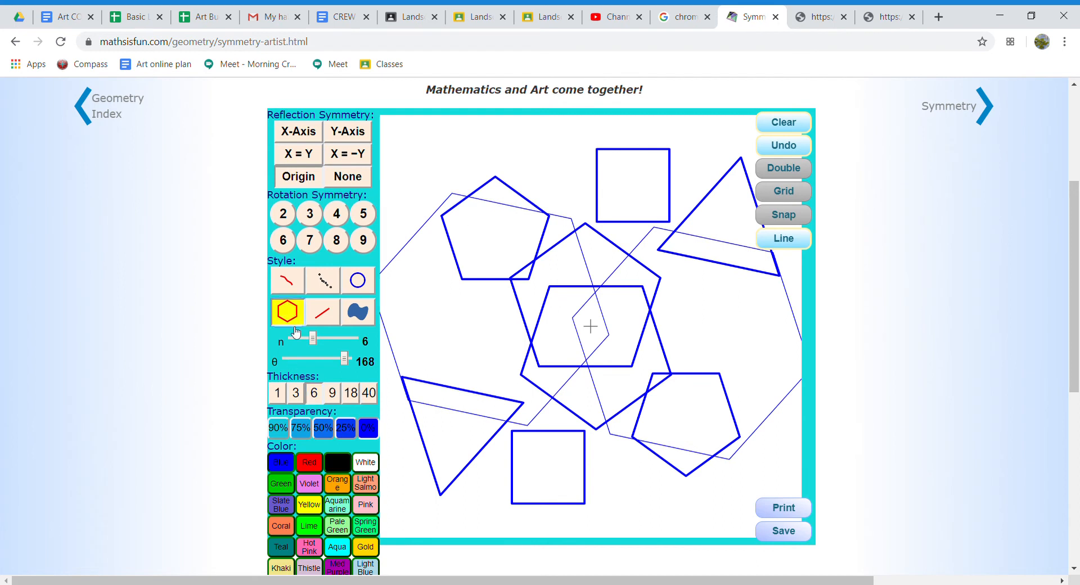
Change the large thin polygon to three sides and draw a small six-sided polygon with thickness 6 in the upper part of the canvas
left_click(292, 338)
left_click_drag(291, 338, 313, 339)
mouse_move(483, 187)
left_mouse_down()
mouse_move(514, 202)
mouse_move(504, 242)
mouse_move(468, 243)
mouse_move(520, 245)
left_mouse_up()
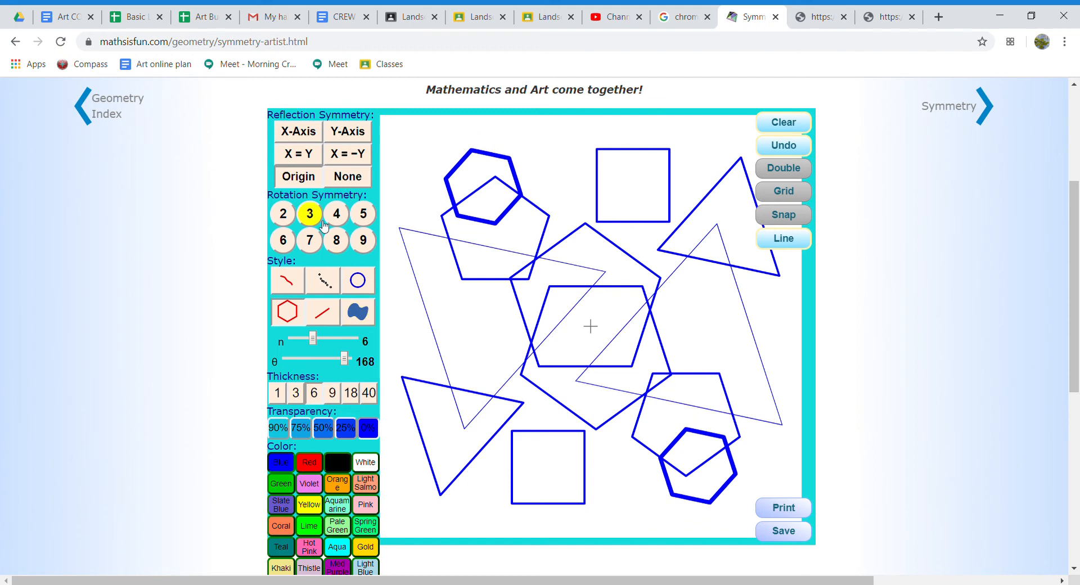
Draw connected straight lines across the canvas at thickness 6, and try a line at thickness 40 and undo it
left_click(322, 312)
mouse_move(640, 323)
left_mouse_down()
mouse_move(736, 309)
mouse_move(779, 270)
mouse_move(696, 148)
mouse_move(734, 431)
mouse_move(786, 448)
mouse_move(783, 426)
mouse_move(528, 380)
mouse_move(541, 333)
left_mouse_up()
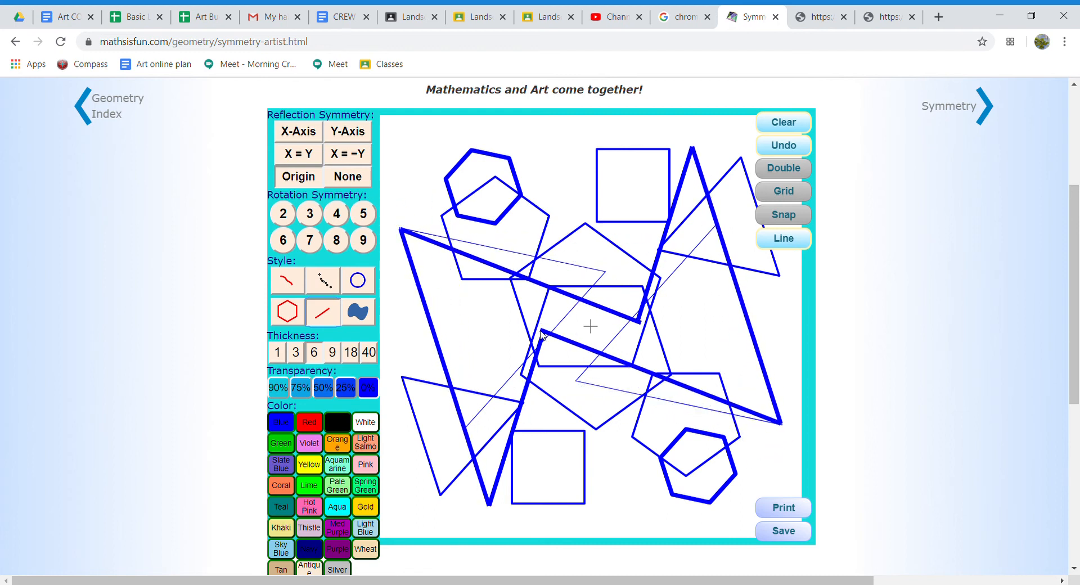
left_click(370, 352)
mouse_move(560, 201)
left_mouse_down()
mouse_move(529, 305)
mouse_move(627, 315)
mouse_move(673, 271)
mouse_move(742, 259)
left_mouse_up()
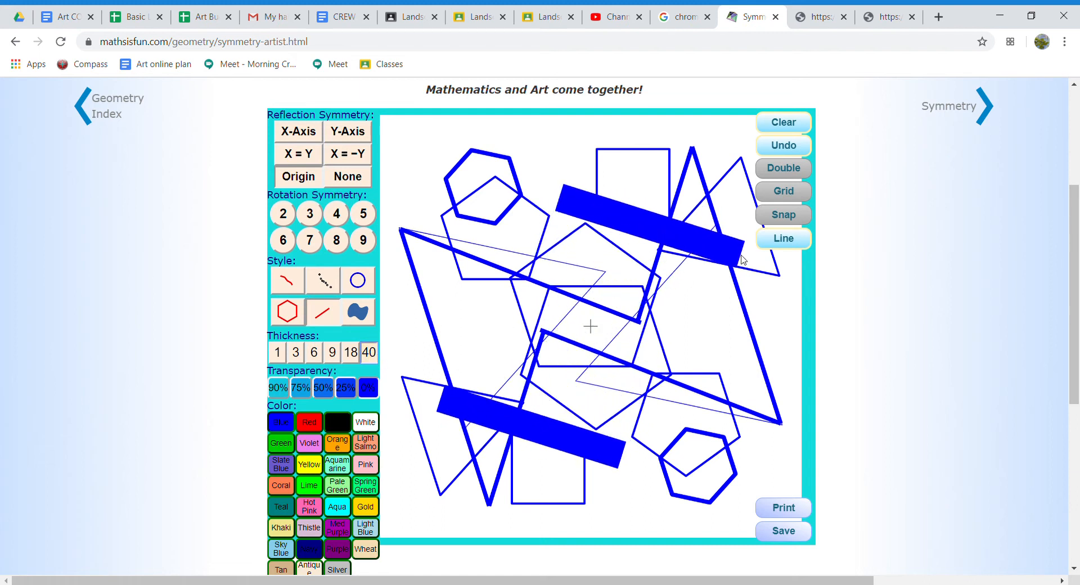
left_click(793, 146)
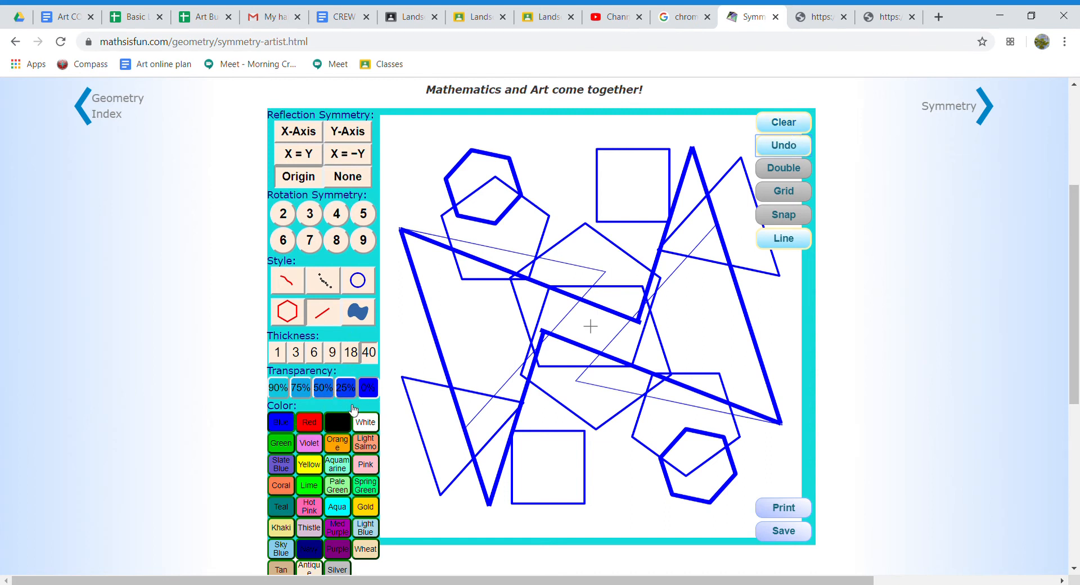
Choose black as the drawing colour and clear the whole canvas
left_click(317, 432)
left_click(330, 425)
left_click(342, 429)
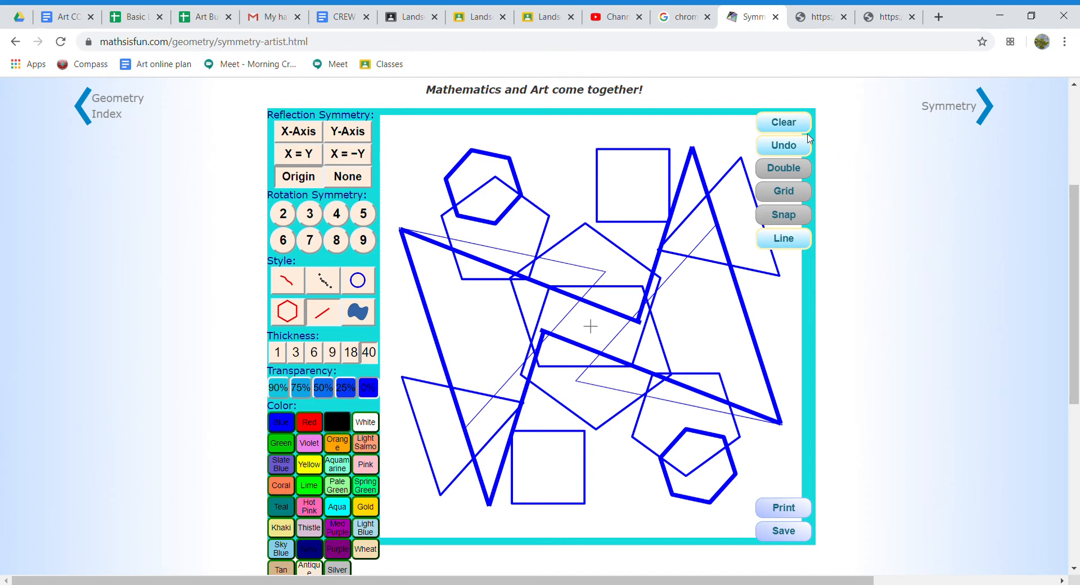
left_click(785, 124)
Undo a trial line and draw connected straight lines in black with thickness 3 across the canvas
mouse_move(548, 188)
left_mouse_down()
mouse_move(599, 282)
mouse_move(585, 284)
left_mouse_up()
left_click(799, 157)
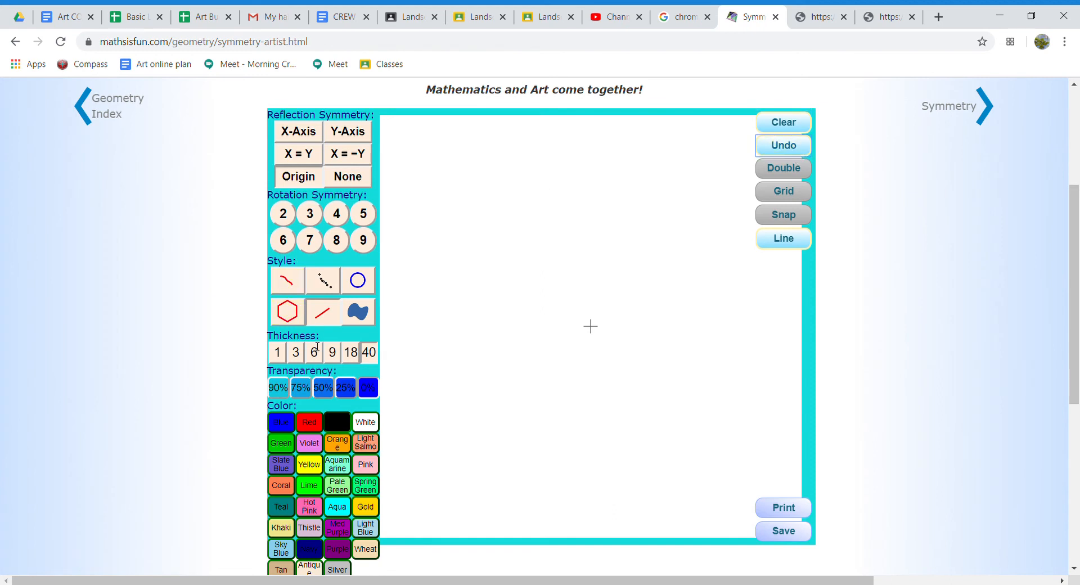
left_click(296, 352)
mouse_move(487, 138)
left_mouse_down()
mouse_move(585, 313)
mouse_move(663, 294)
mouse_move(518, 366)
mouse_move(549, 431)
mouse_move(572, 423)
mouse_move(513, 567)
mouse_move(531, 569)
left_mouse_up()
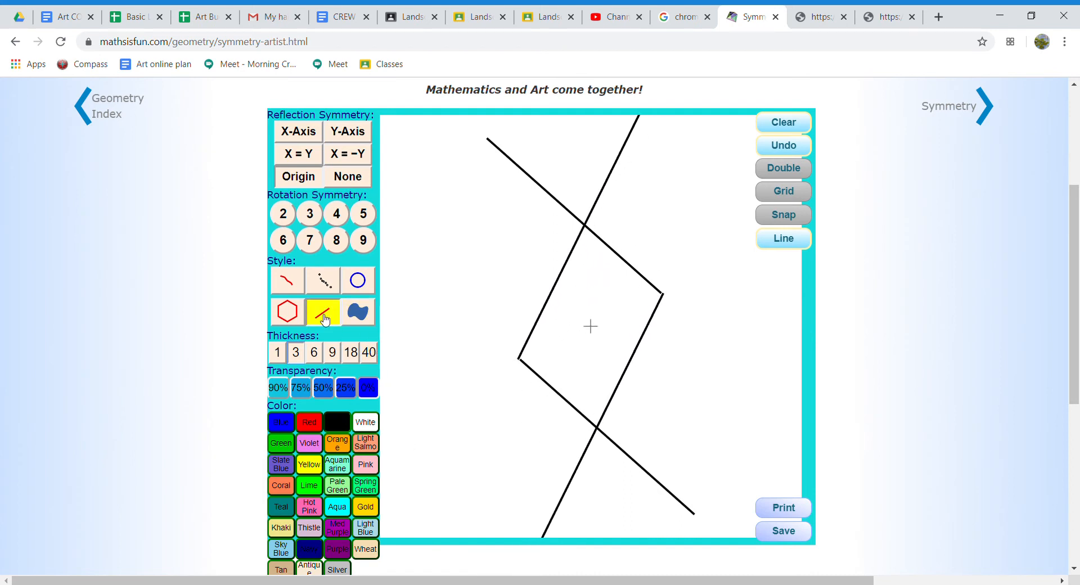
Draw a large and a smaller six-sided polygon overlapping the lines, setting the rotation angle θ to 18
left_click(287, 311)
left_click_drag(424, 173, 577, 357)
left_click_drag(334, 365, 299, 376)
Draw nine circles of different sizes in the lower-left part of the canvas using the circle style
left_click(358, 280)
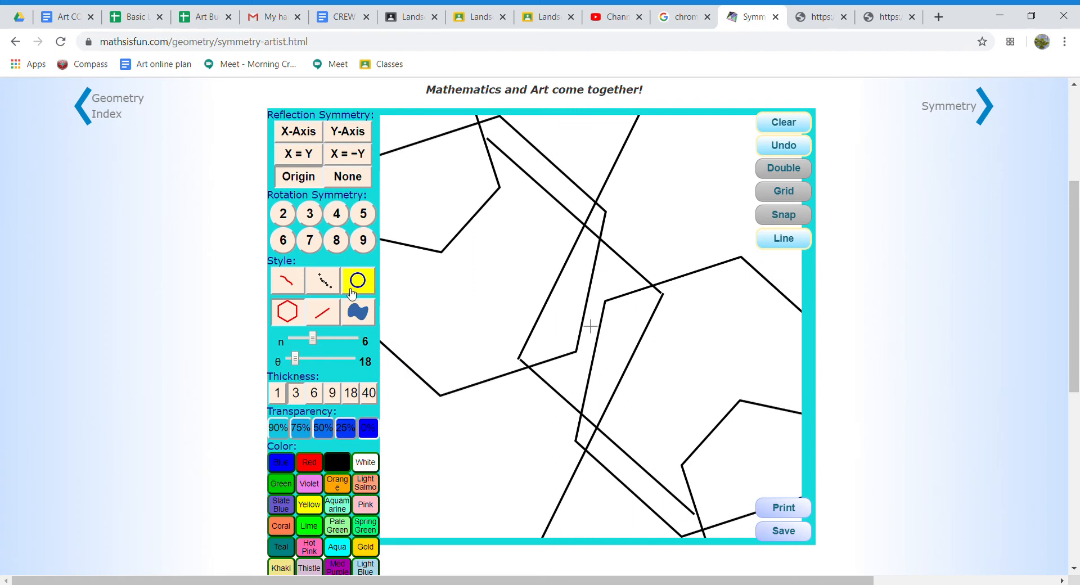
left_click_drag(450, 449, 465, 461)
mouse_move(484, 375)
left_mouse_down()
mouse_move(537, 414)
mouse_move(546, 437)
mouse_move(498, 496)
left_mouse_up()
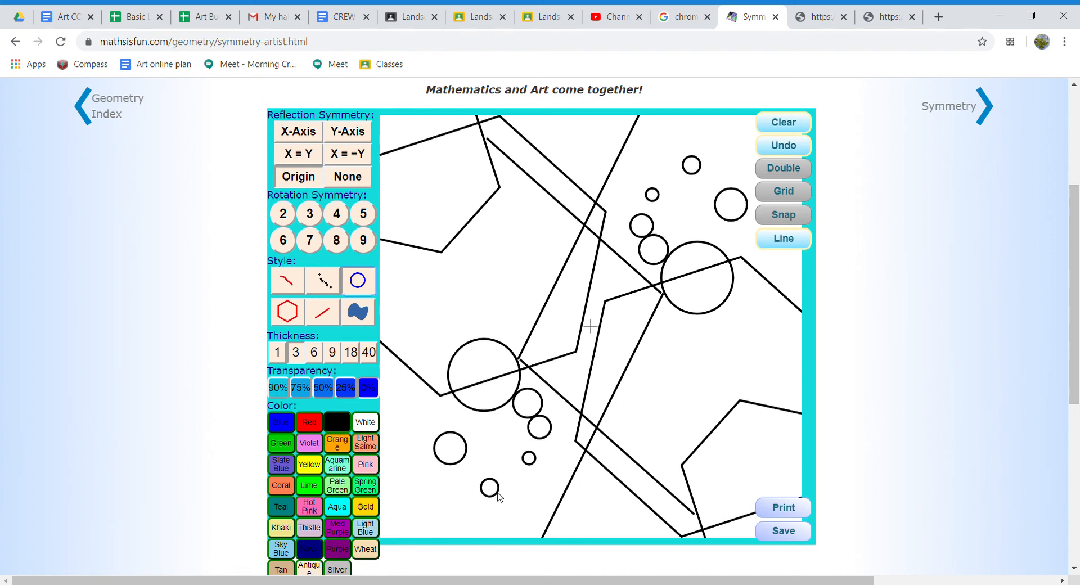
left_click_drag(433, 511, 455, 536)
left_click_drag(403, 435, 414, 444)
left_click_drag(408, 398, 415, 404)
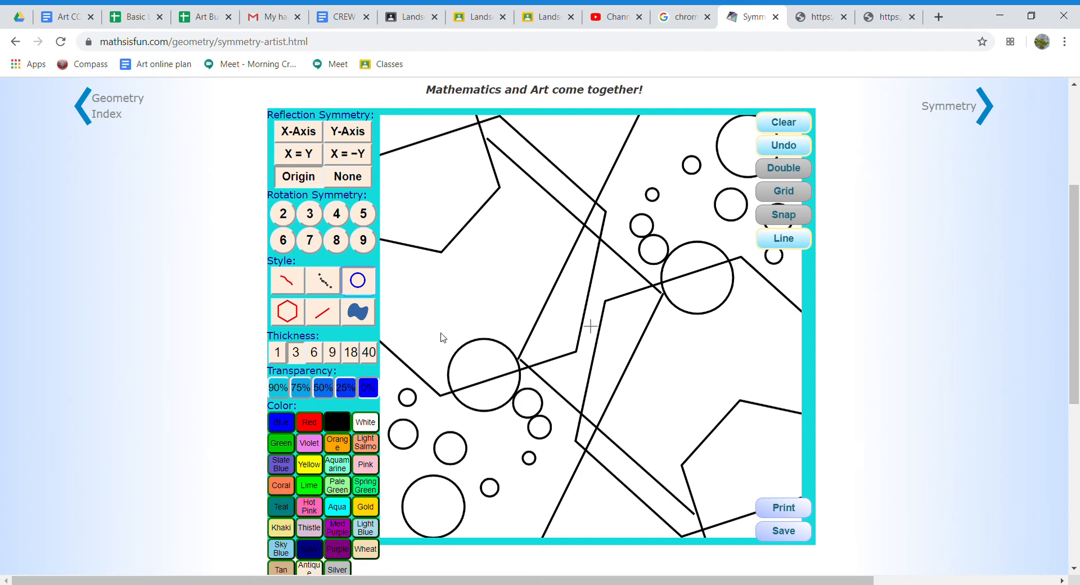
Close the gap at the upper line's end and fill the two large opposite areas with Aqua
left_click(329, 318)
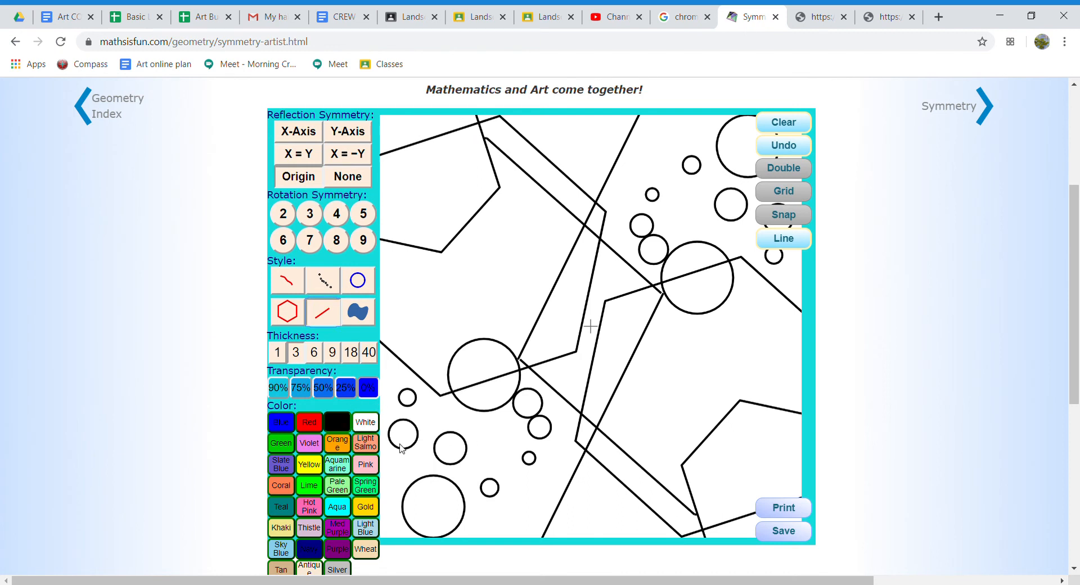
left_click(367, 316)
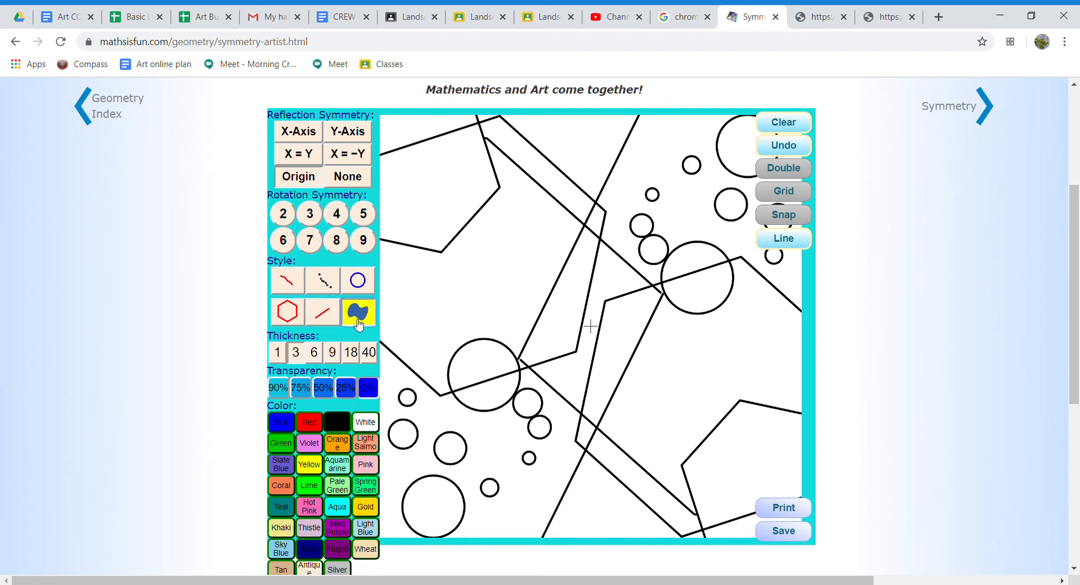
left_click(347, 511)
scroll(299, 506, "down", 6)
scroll(321, 461, "up", 6)
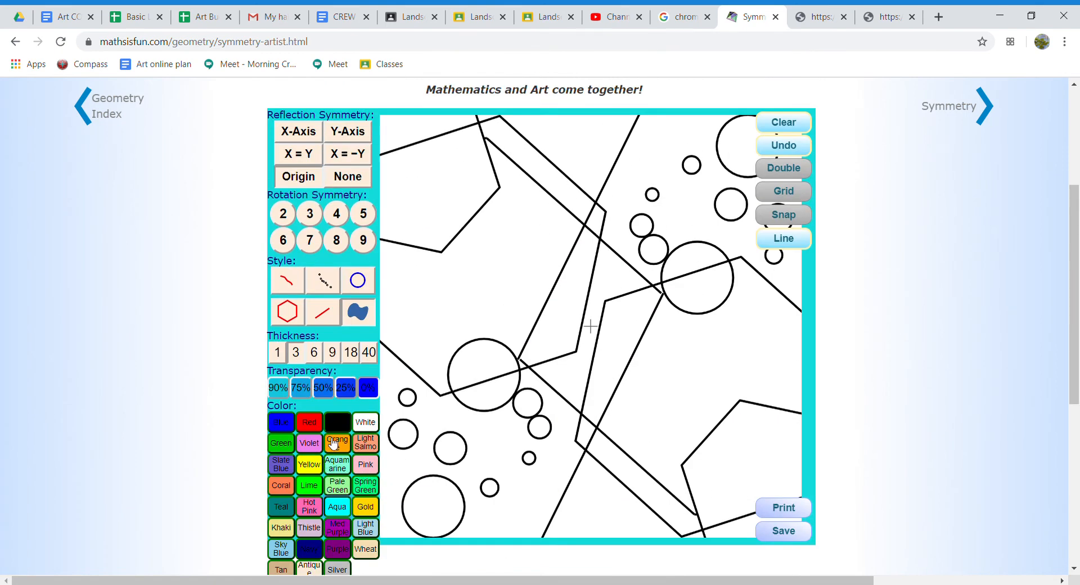
left_click(488, 260)
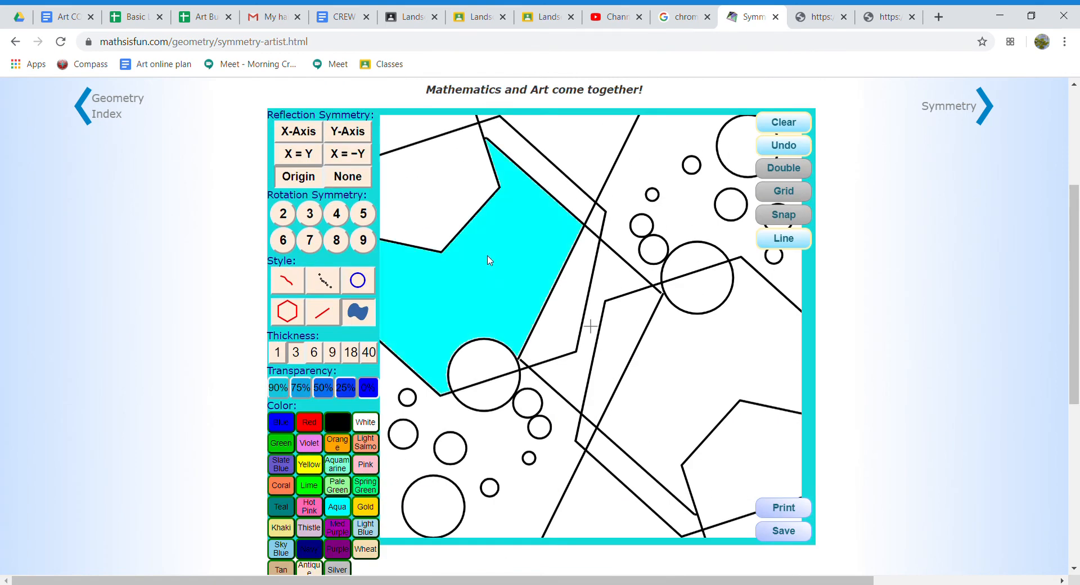
left_click(704, 362)
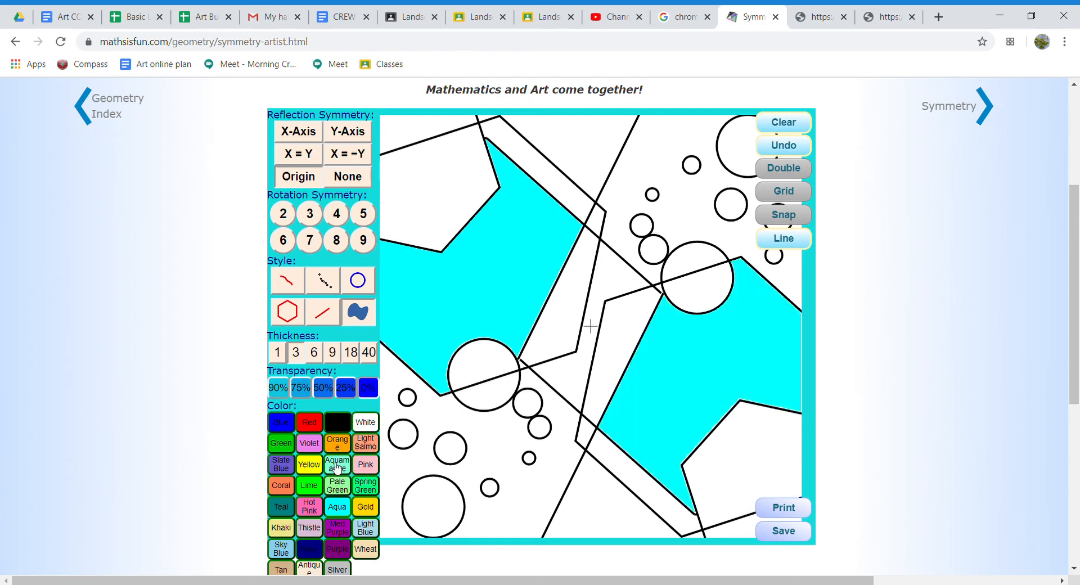
Fill the tiny triangles with Blue and the two narrow areas beside the centre with Aquamarine
left_click(319, 447)
left_click(523, 366)
left_click(632, 319)
left_click(557, 332)
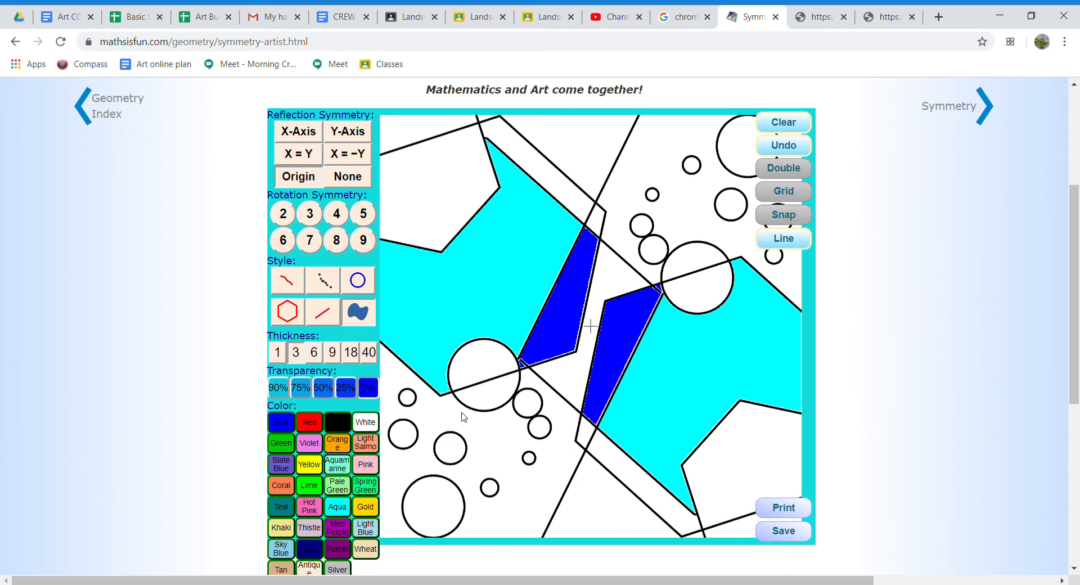
left_click(569, 318)
left_click(618, 350)
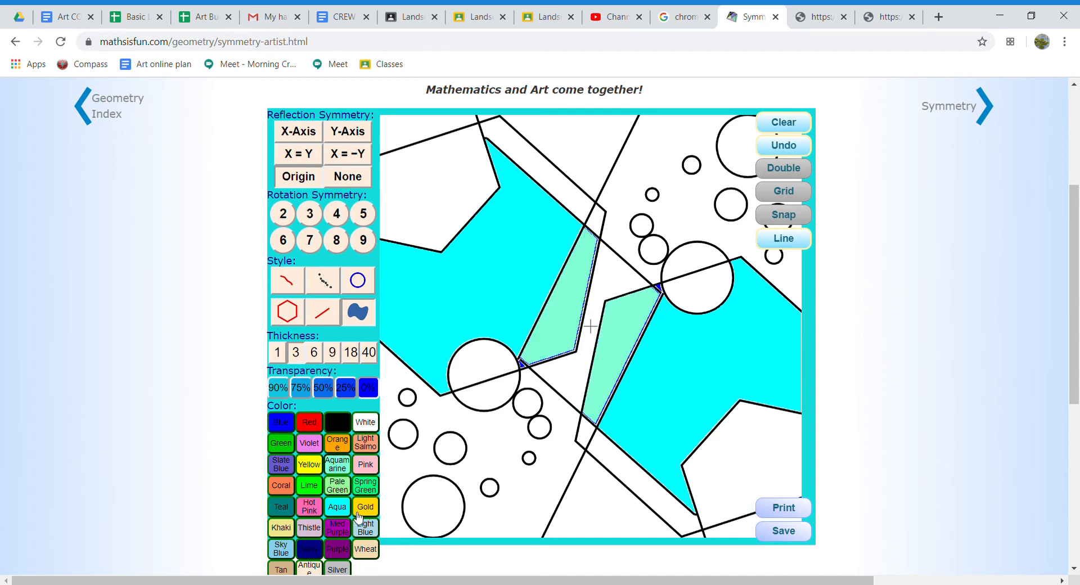
Fill the two long diagonal strips along the outer edges of the aqua areas with Med Purple
left_click(346, 527)
left_click(562, 192)
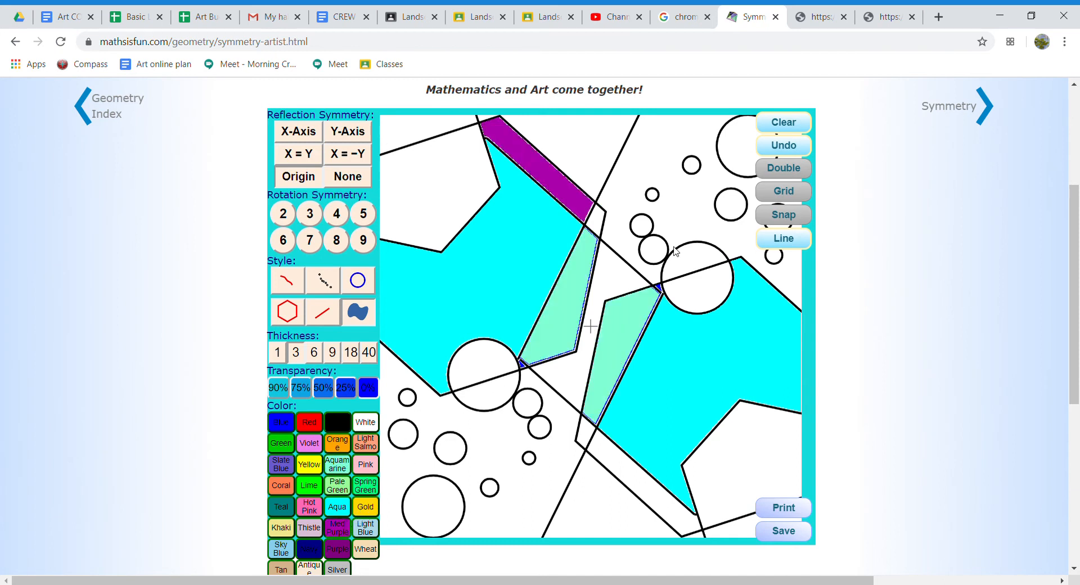
left_click(611, 463)
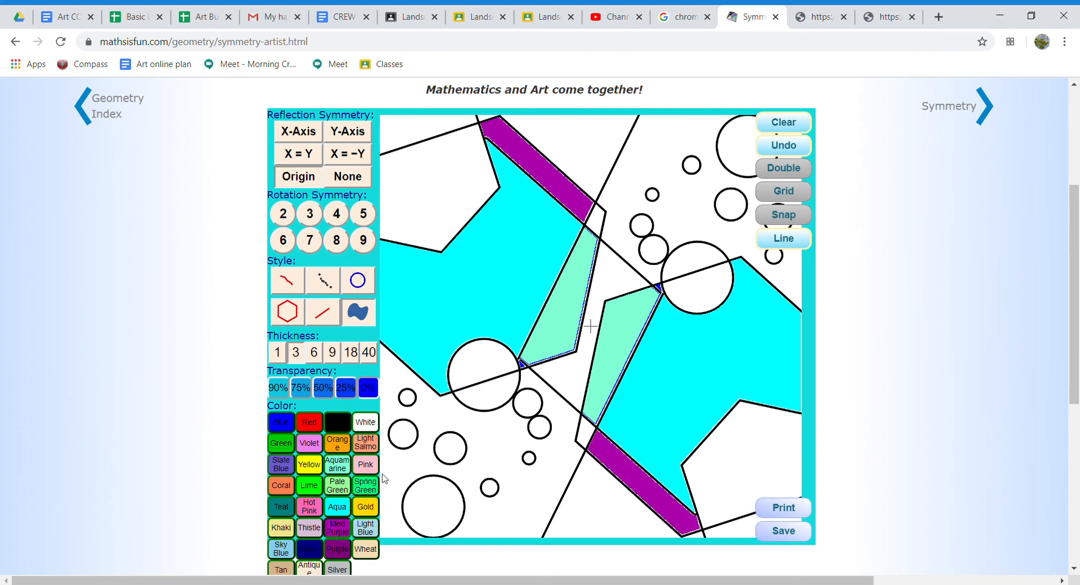
Fill the two small corner pieces at the inner ends of the purple strips with Gold
left_click(338, 465)
left_click(585, 436)
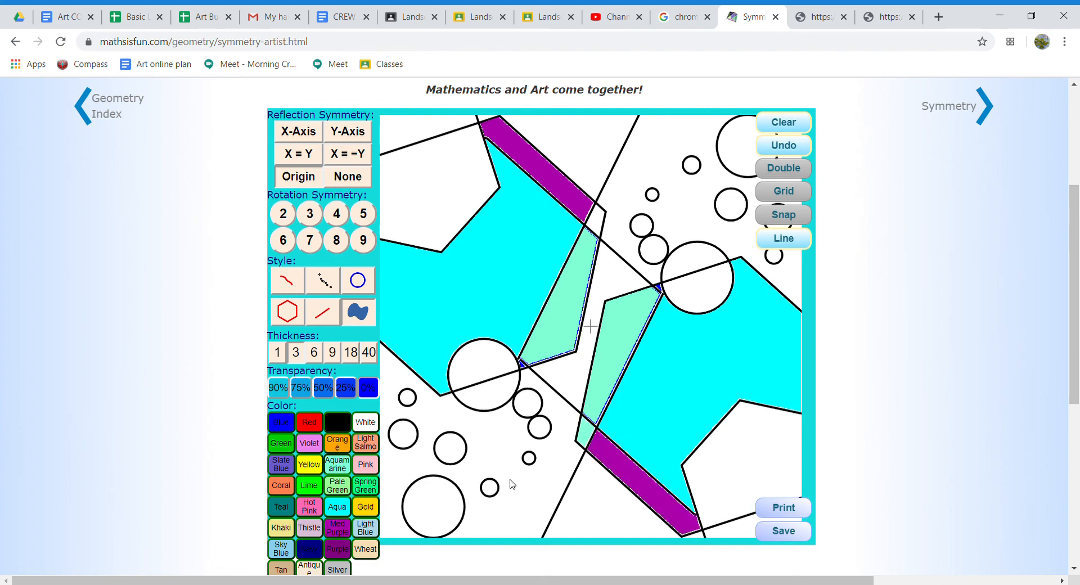
left_click(586, 432)
left_click(600, 217)
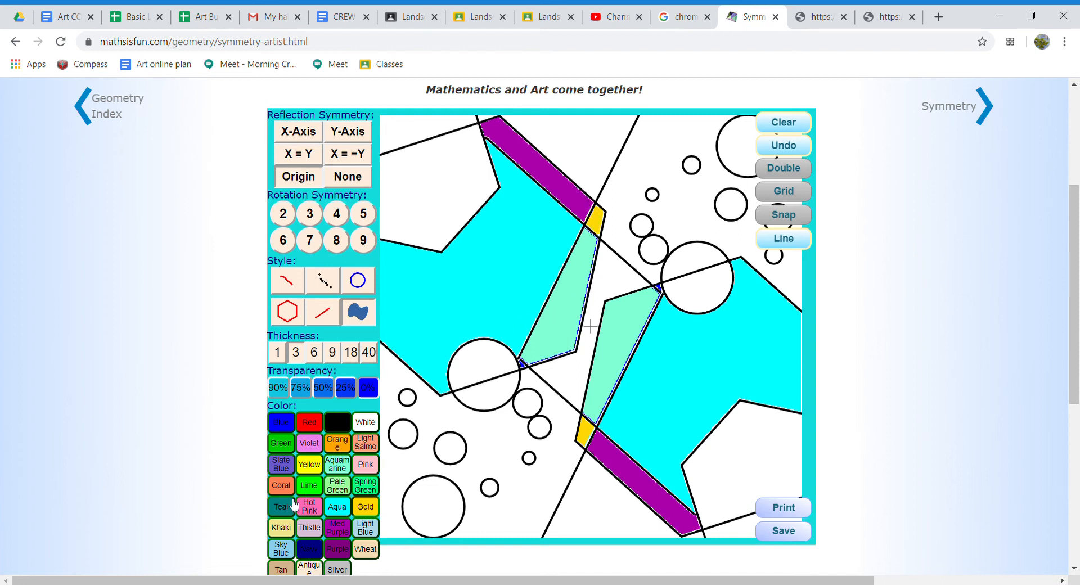
Fill the two polygons cut off by the canvas edges with Slate Blue
left_click(281, 465)
left_click(406, 206)
left_click(751, 482)
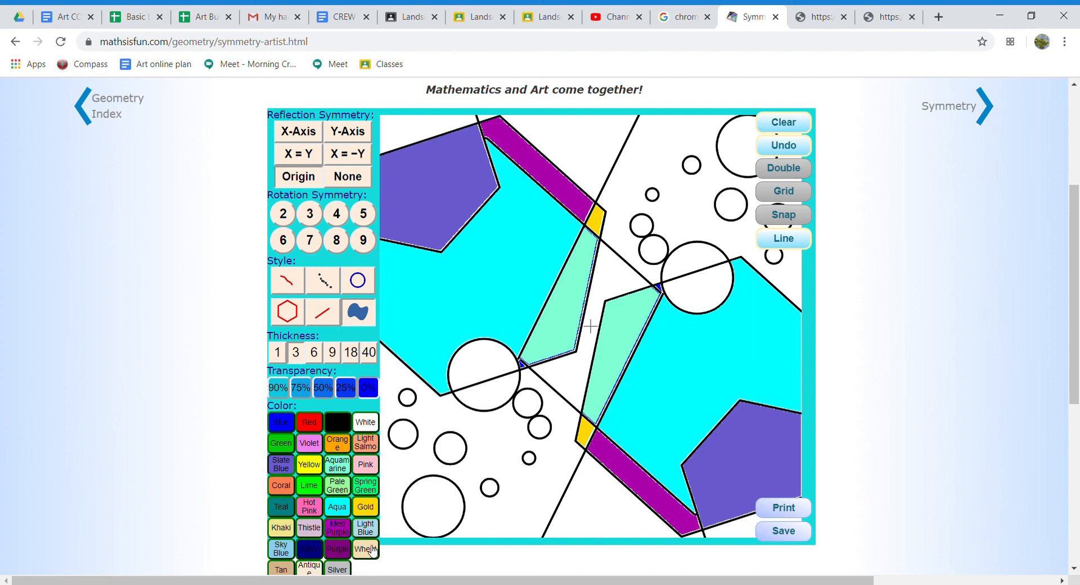
Fill the two large divided circles with Lime in the halves facing the aqua areas and Teal in the outer halves
left_click(468, 382)
left_click(697, 288)
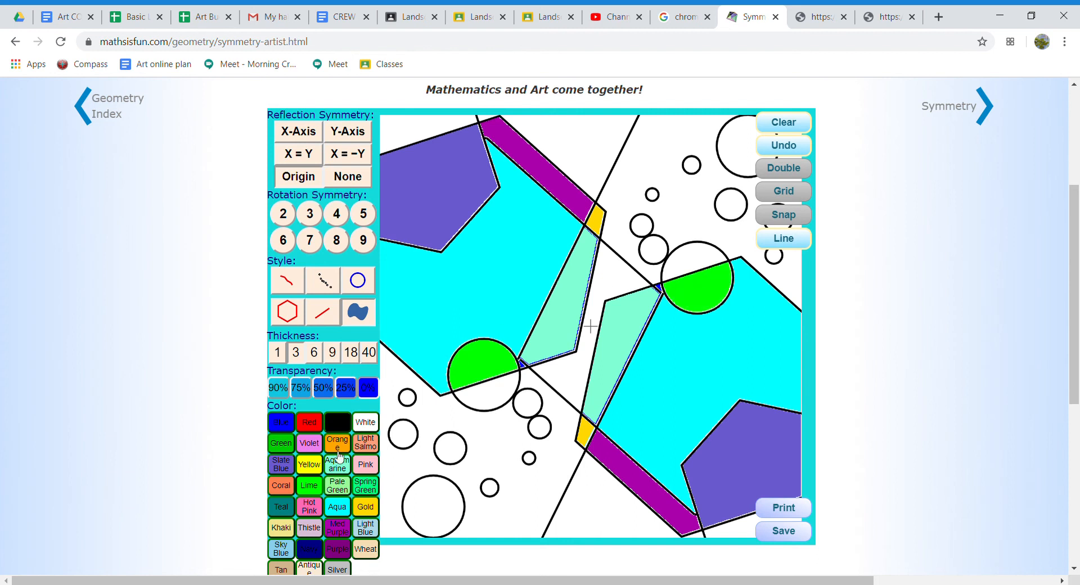
left_click(365, 485)
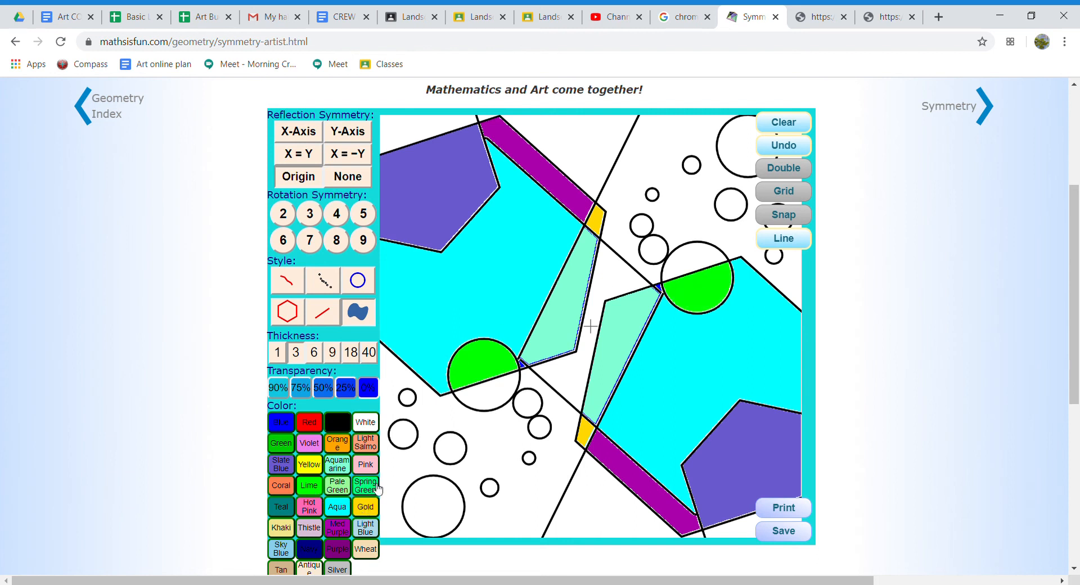
left_click(503, 399)
left_click(701, 260)
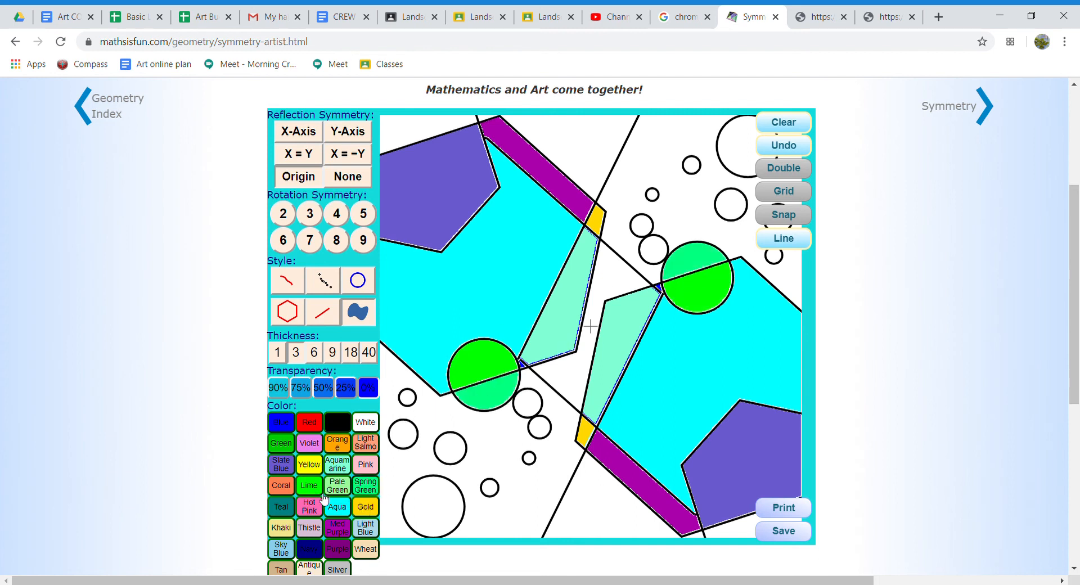
left_click(281, 506)
left_click(506, 401)
left_click(701, 262)
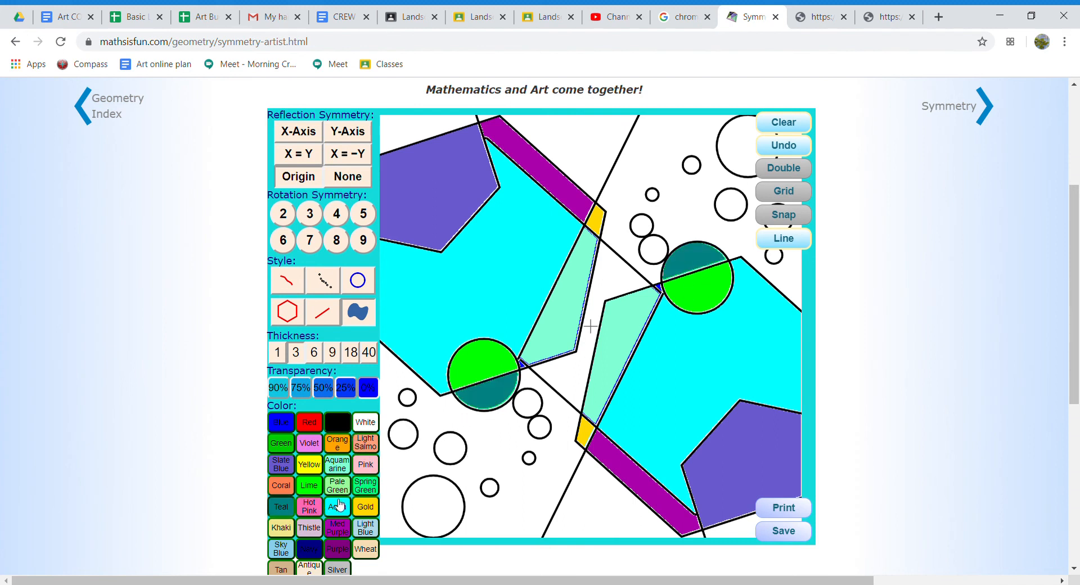
Fill the eight undivided circles in the lower-left part of the canvas with Purple
left_click(446, 489)
left_click(454, 458)
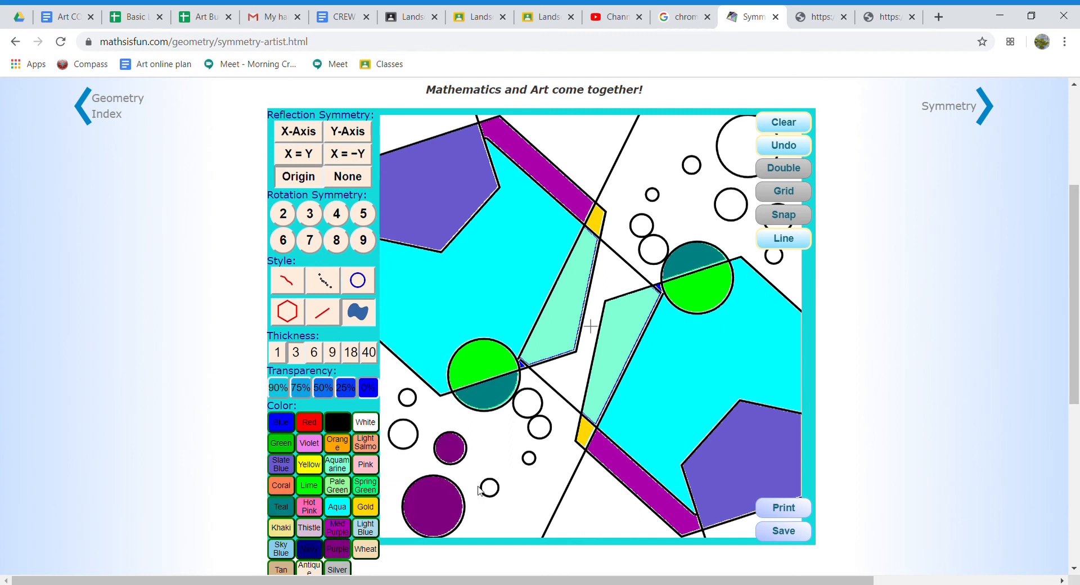
left_click(492, 493)
left_click(407, 439)
left_click(410, 398)
left_click(532, 461)
left_click(543, 425)
left_click(528, 403)
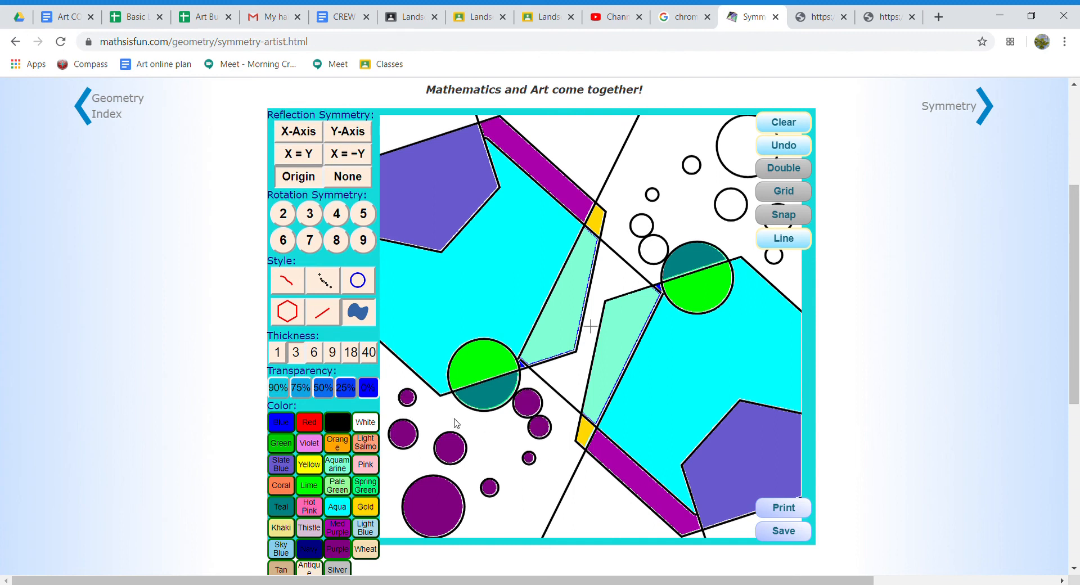
Test Purple, Coral and Light Blue on the background around the purple circles, and fill it with Blue
left_click(507, 446)
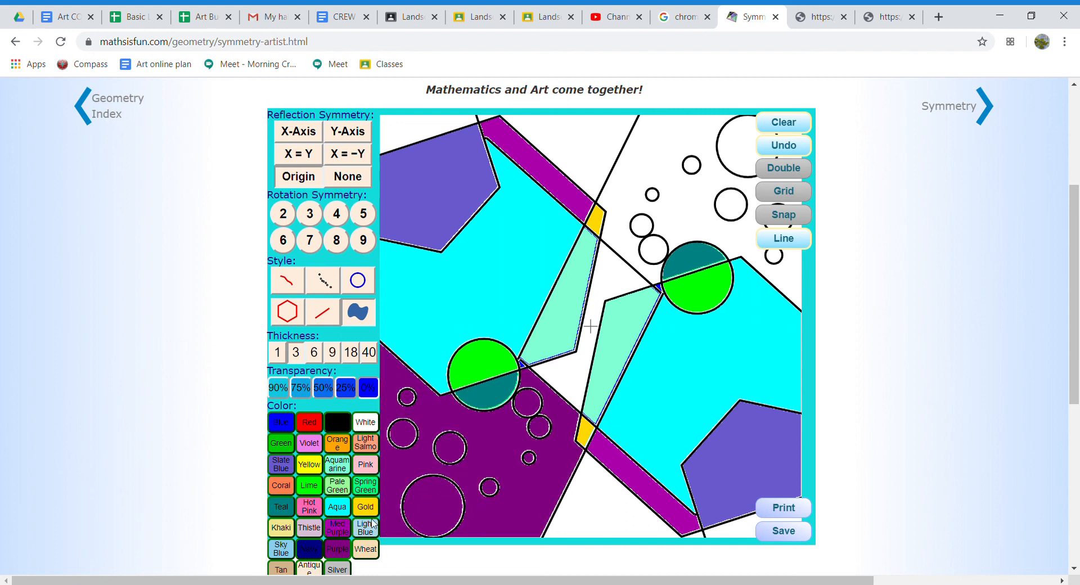
left_click(293, 490)
left_click(466, 427)
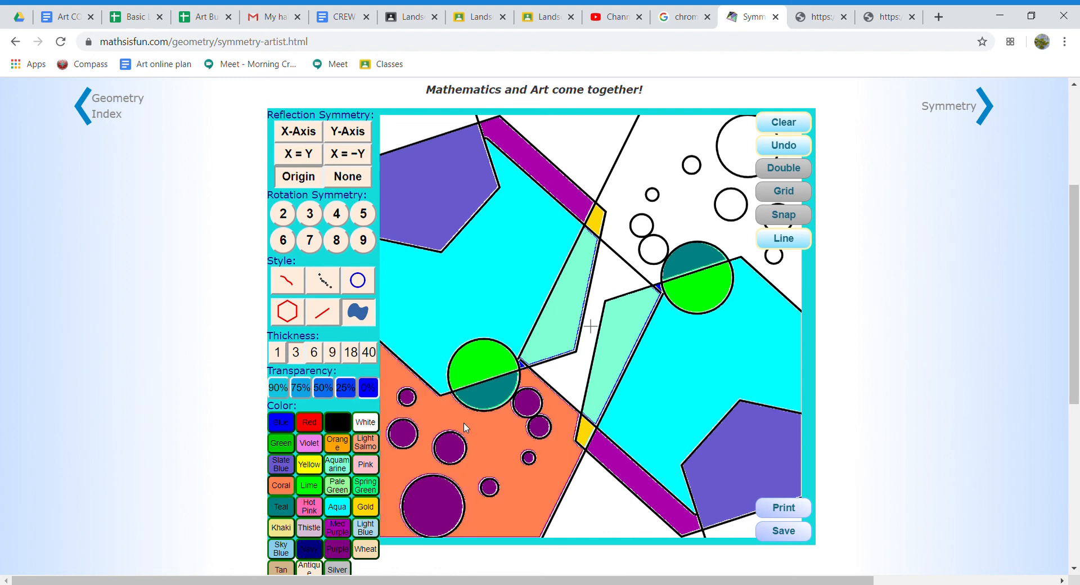
left_click(366, 528)
left_click(490, 449)
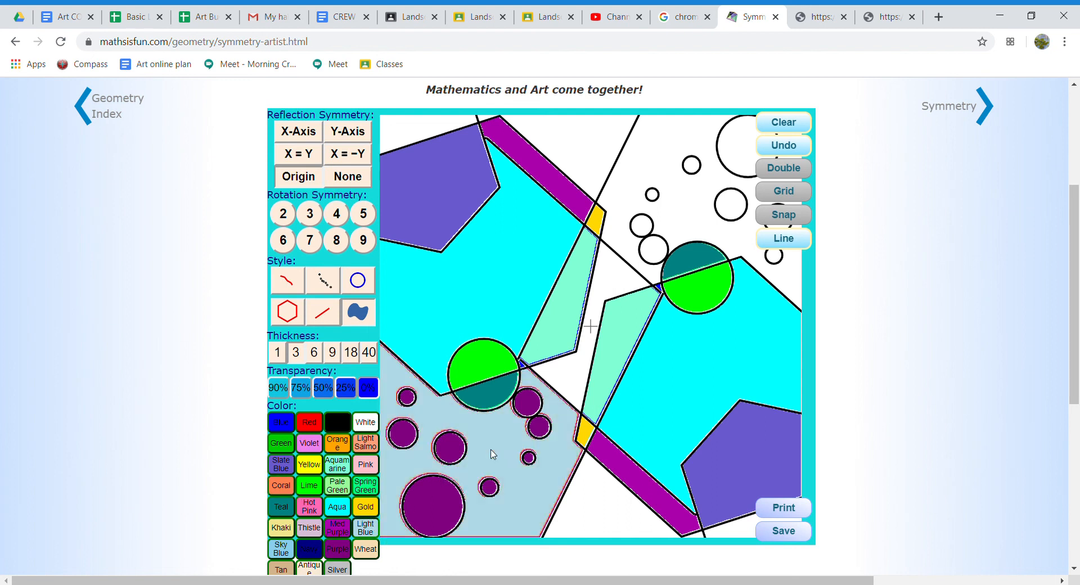
left_click(282, 423)
left_click(476, 421)
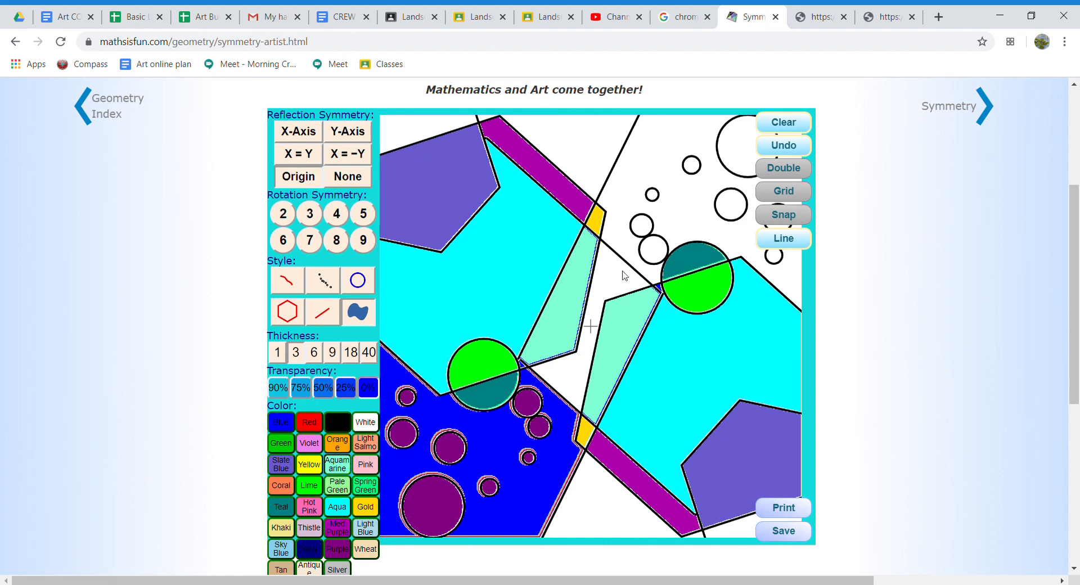
Fill the white central area between the two aquamarine shapes with Yellow
left_click(619, 296)
left_click(309, 464)
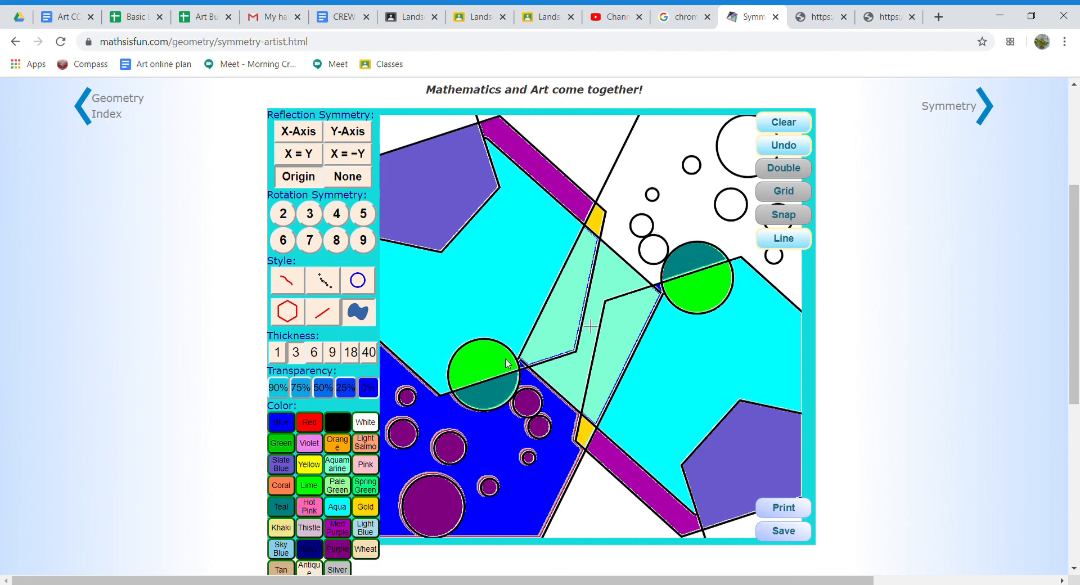
left_click(579, 382)
left_click(602, 283)
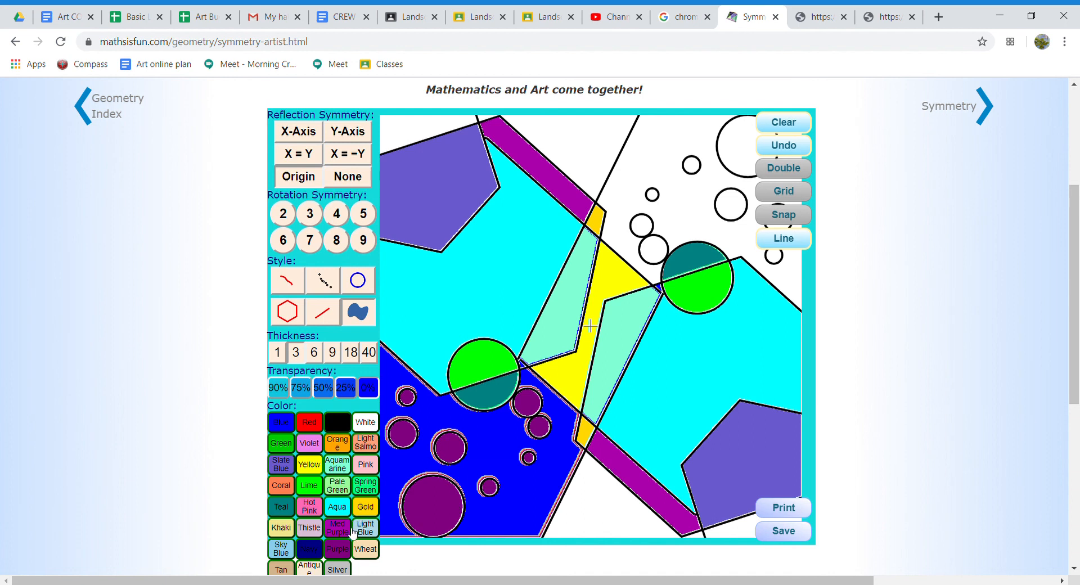
Fill the two white triangular areas beside the purple strips, at the upper and lower canvas edges, with Teal
left_click(322, 526)
left_click(284, 508)
left_click(592, 509)
left_click(594, 154)
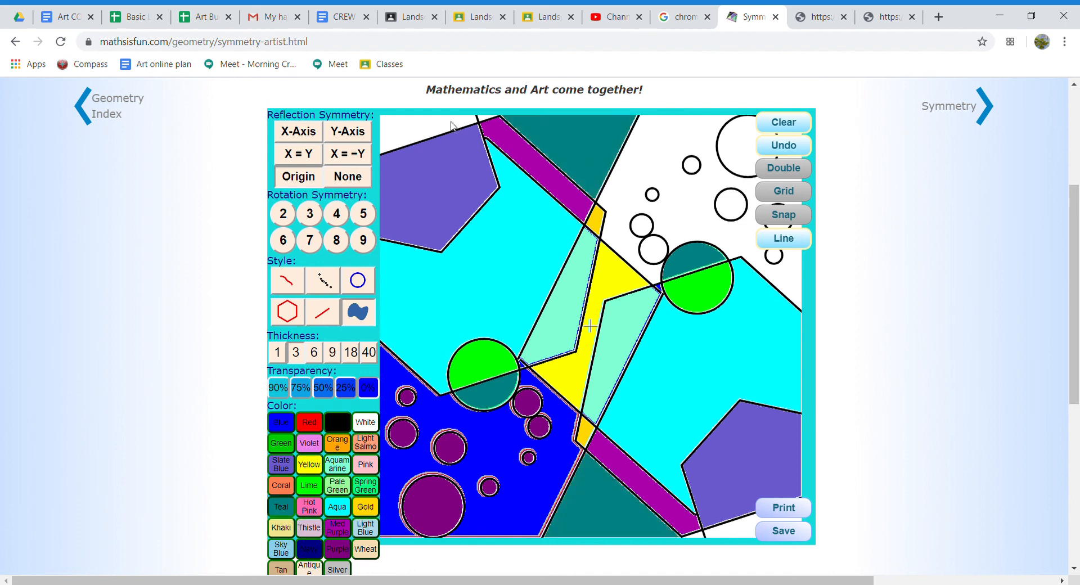
Fill the undivided circles in the canvas's upper-right area and the white upper-left and lower-right corner areas with Teal
left_click(436, 126)
left_click(657, 251)
left_click(642, 226)
left_click(653, 195)
left_click(692, 165)
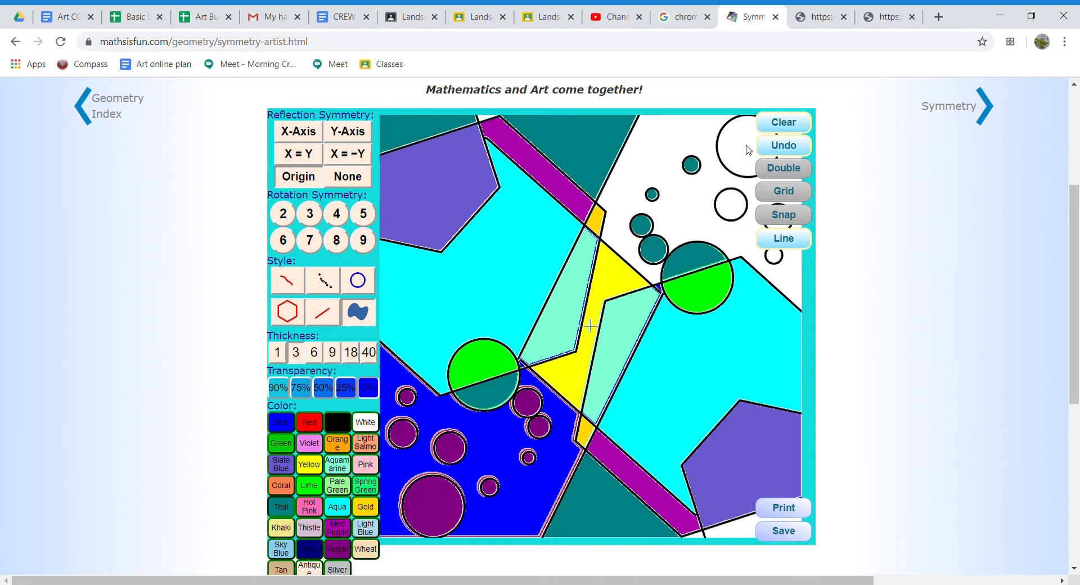
left_click(743, 151)
left_click(734, 211)
left_click(775, 259)
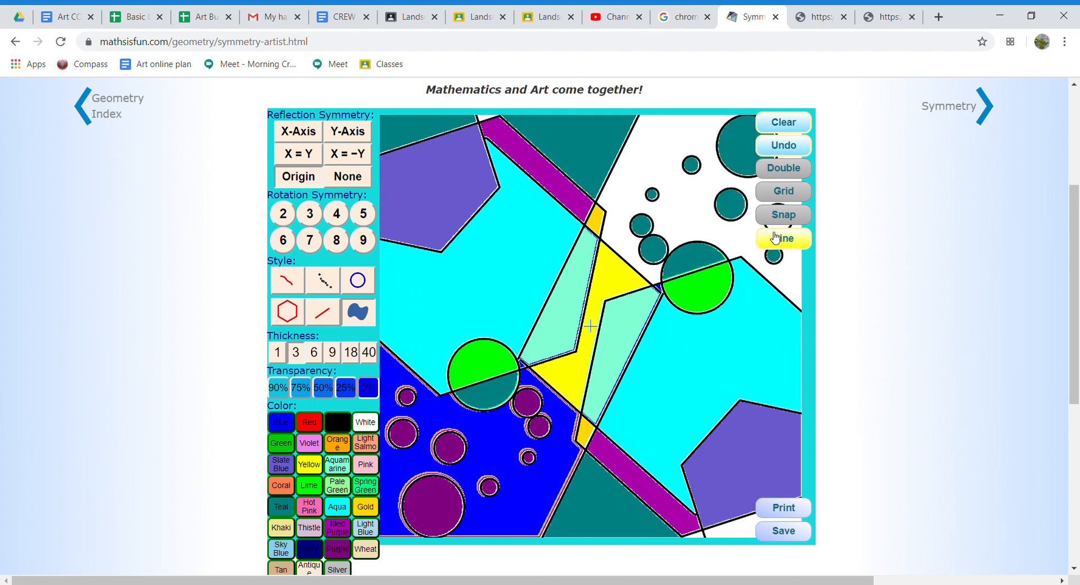
left_click(733, 529)
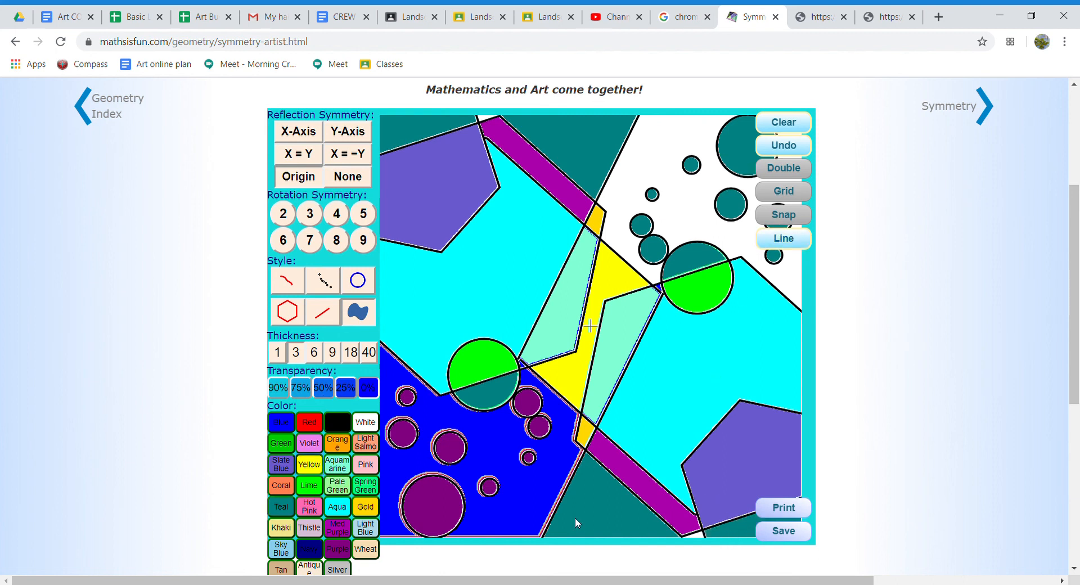
Fill the tiny white gap beside the purple strip at the lower edge and the background around the teal circles with Yellow
left_click(701, 538)
left_click(642, 172)
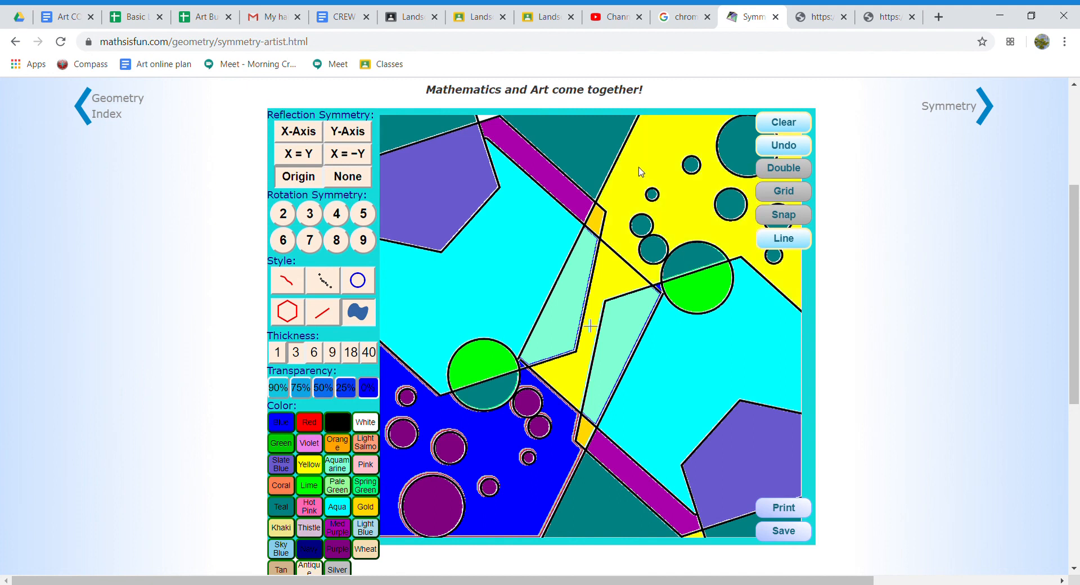
Save the coloured design as an image, look over the full picture, and return to the drawing page
left_click(780, 531)
scroll(661, 453, "down", 1)
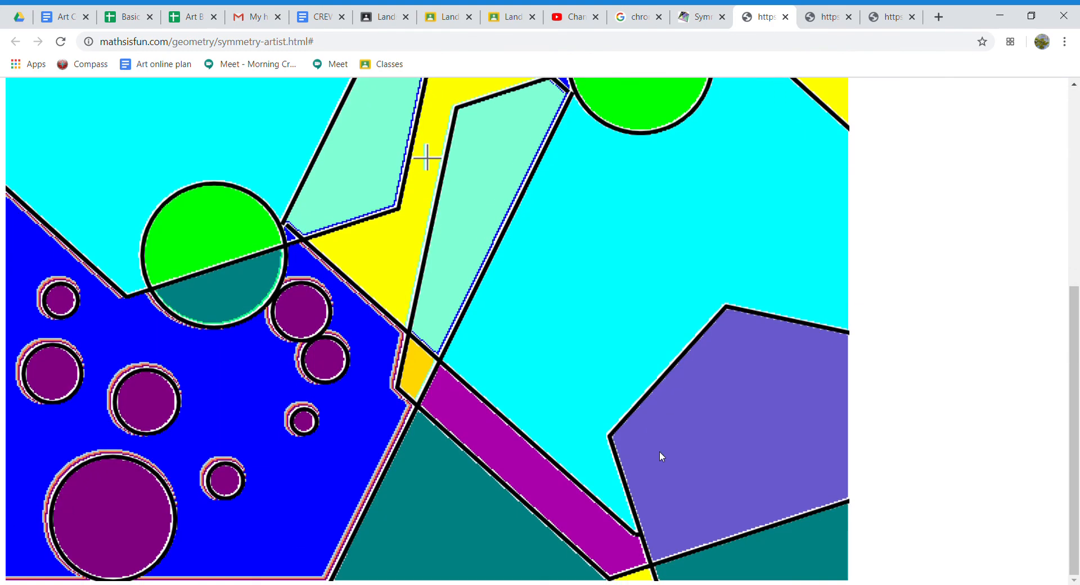
scroll(531, 363, "up", 6)
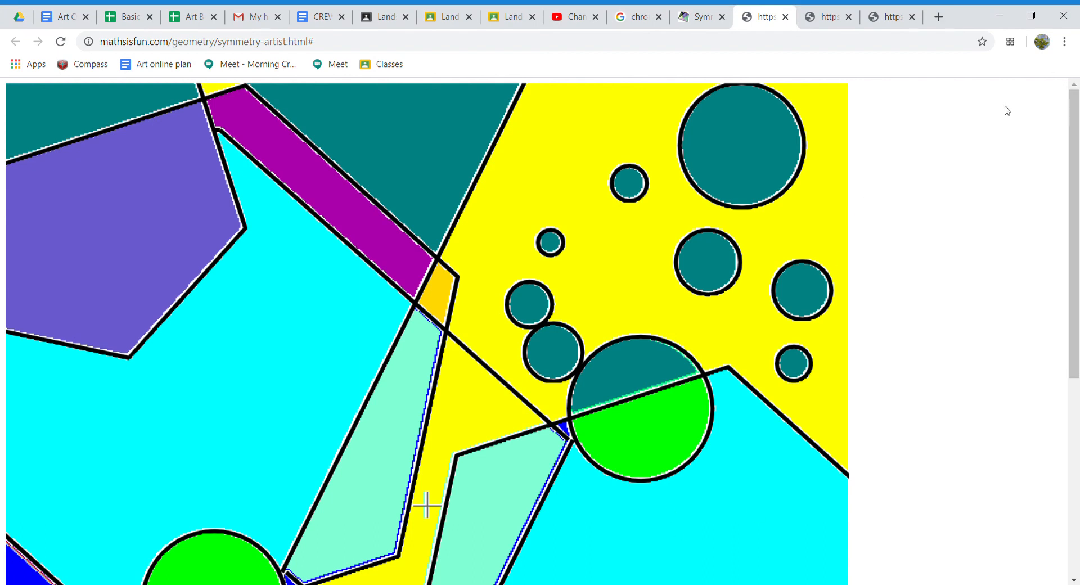
left_click(700, 21)
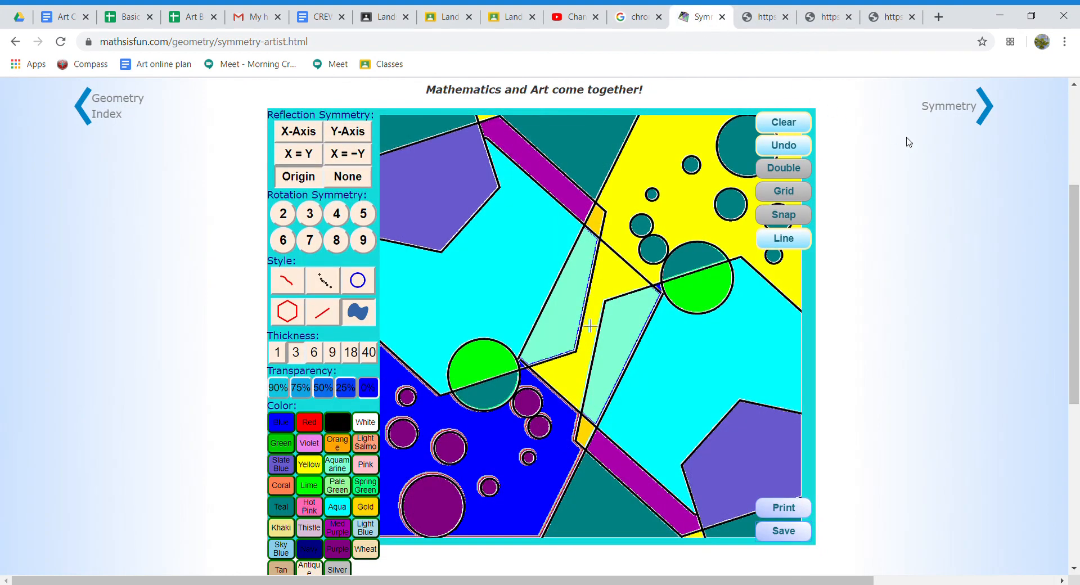